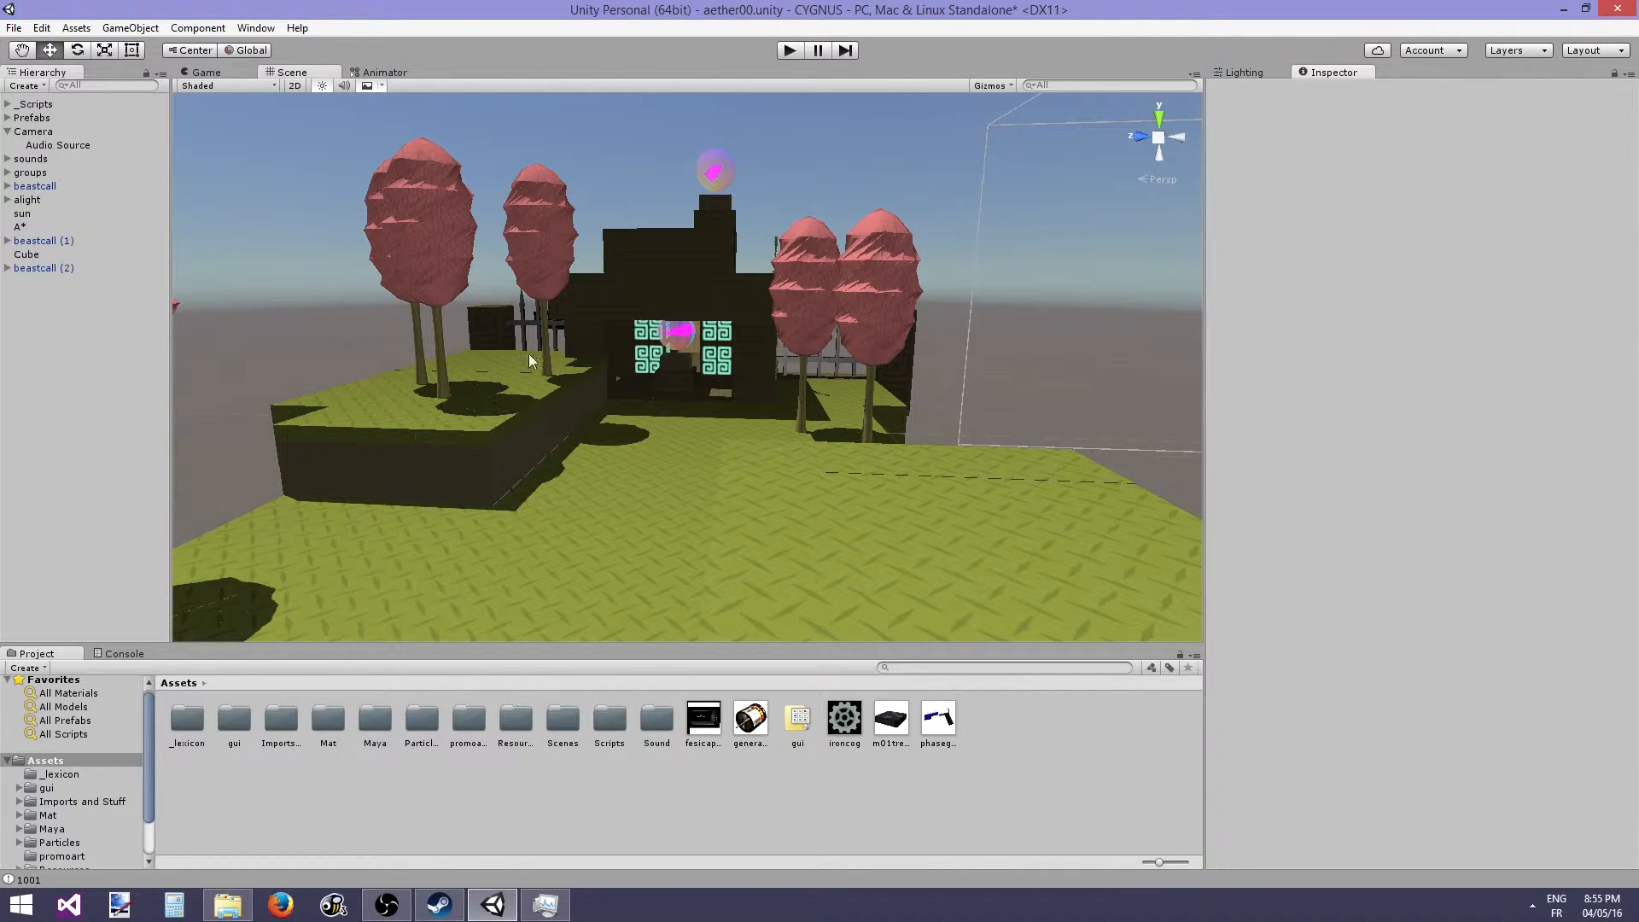
- Browse the project's Scenes folder and open its intro subfolder to view the Intro scene asset
{"action": "right_click_drag", "start_coordinate": [611, 371], "coordinate": [560, 366]}
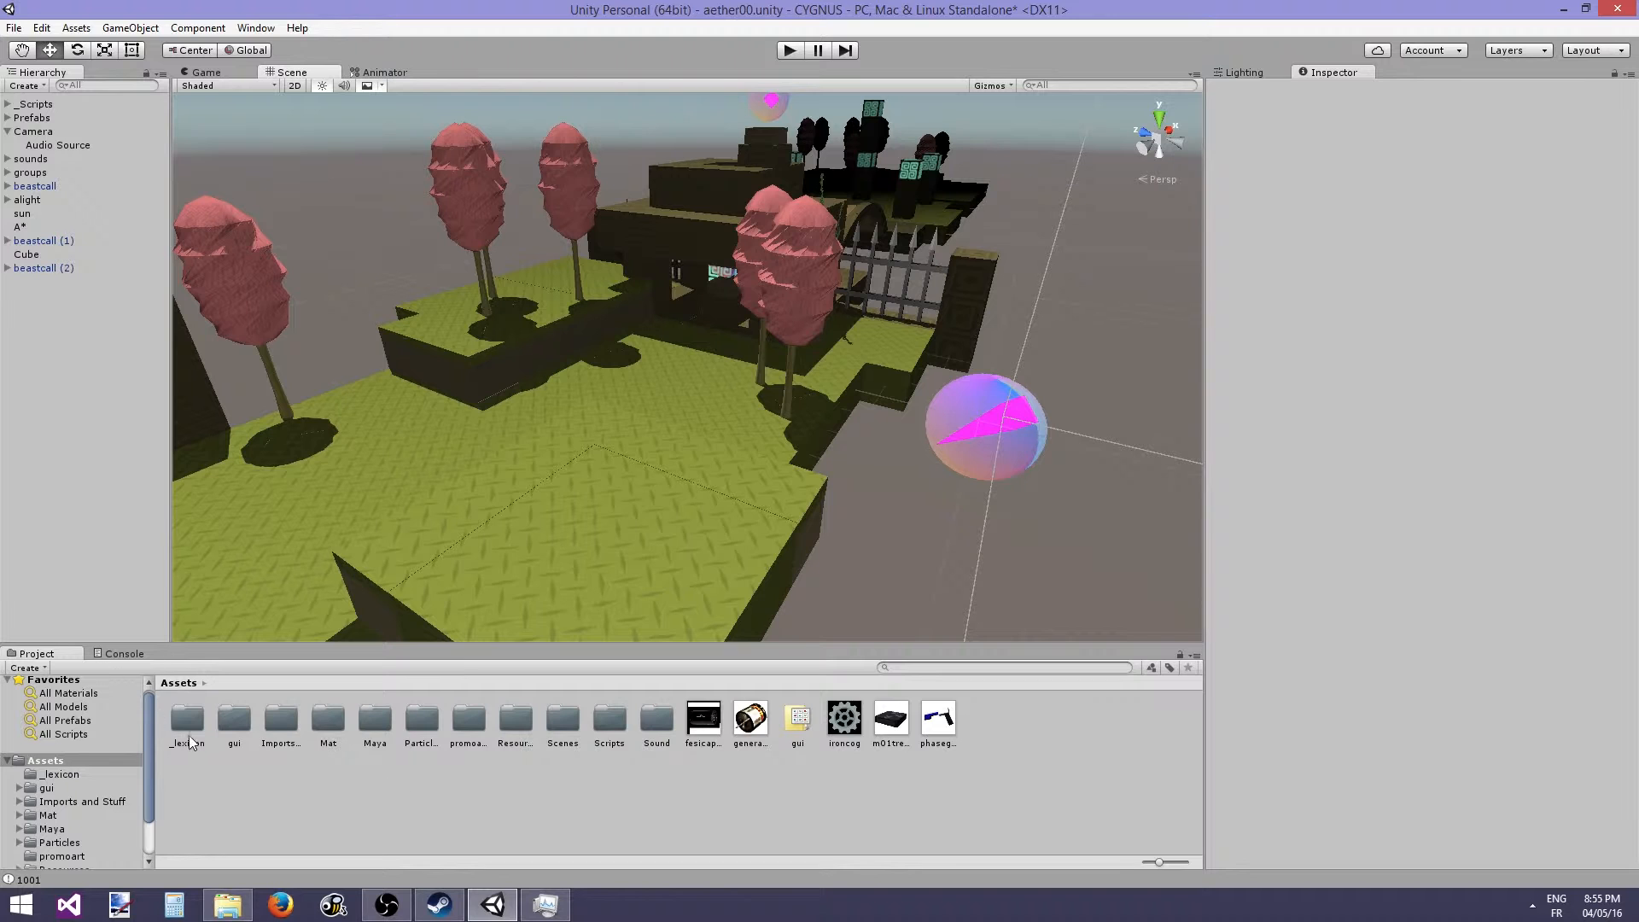
{"action": "double_click", "coordinate": [559, 733]}
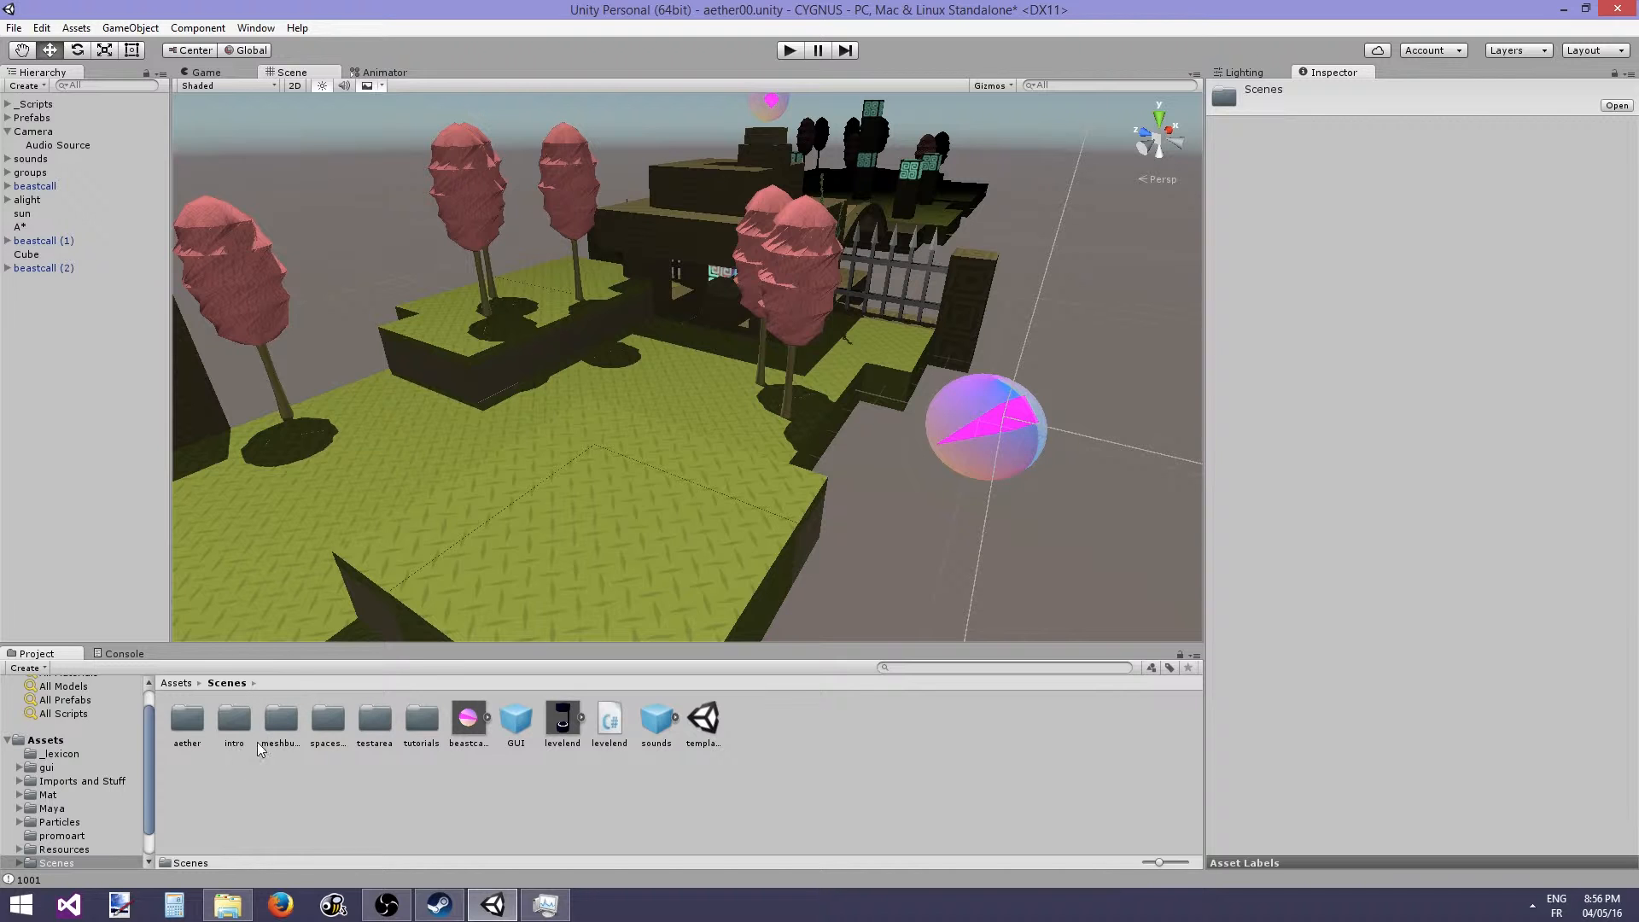
{"action": "double_click", "coordinate": [232, 734]}
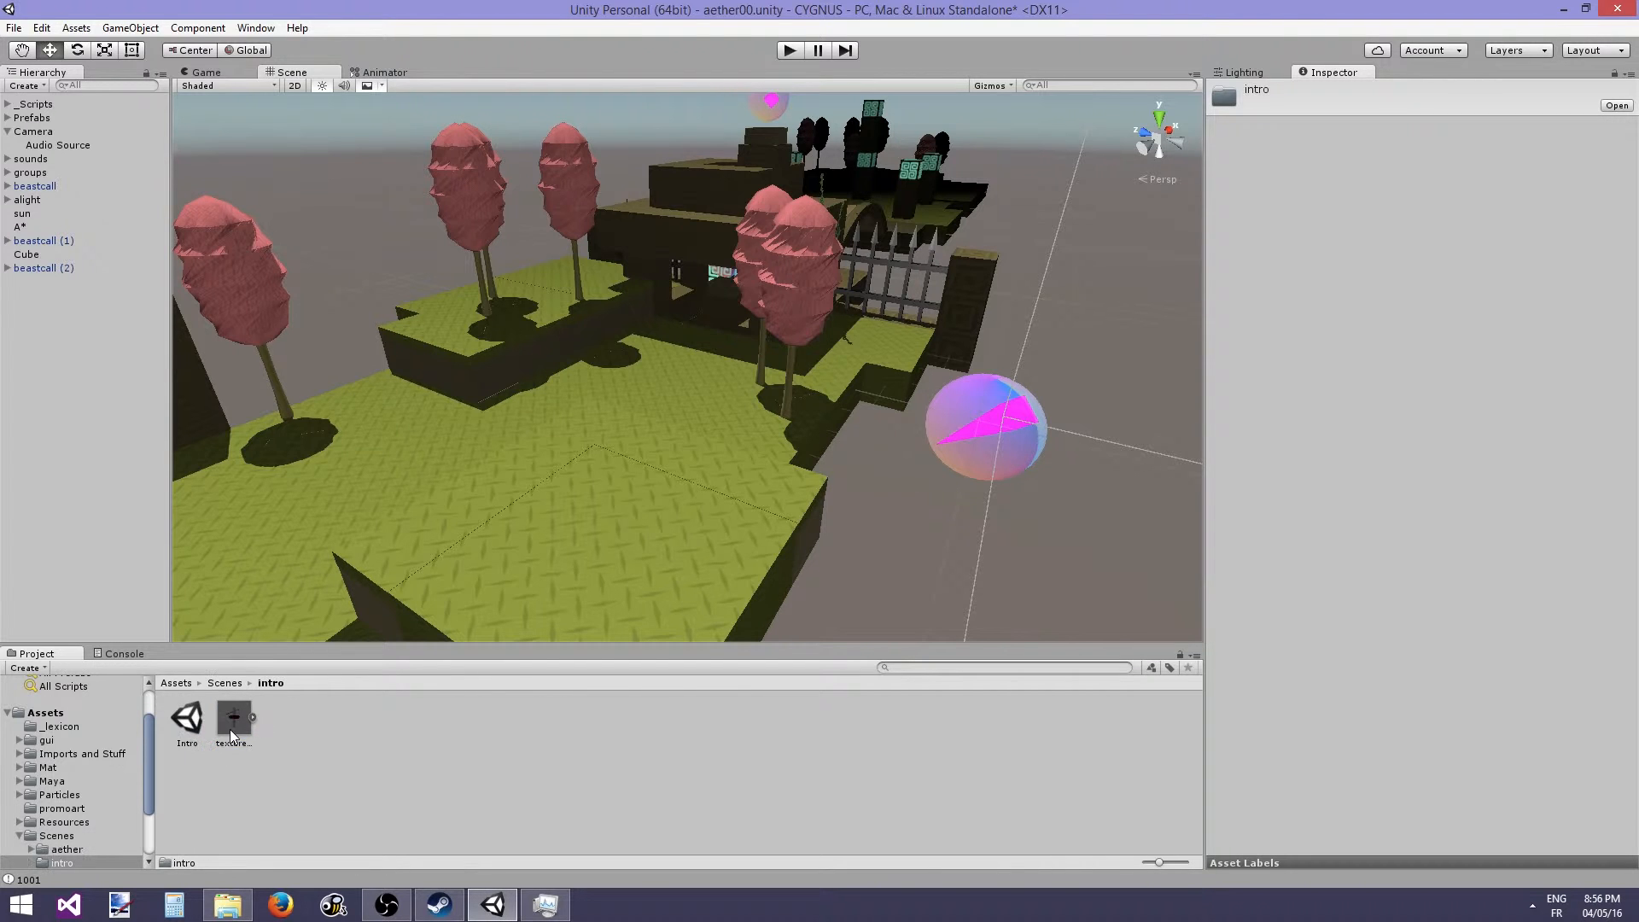
{"action": "left_click", "coordinate": [176, 722]}
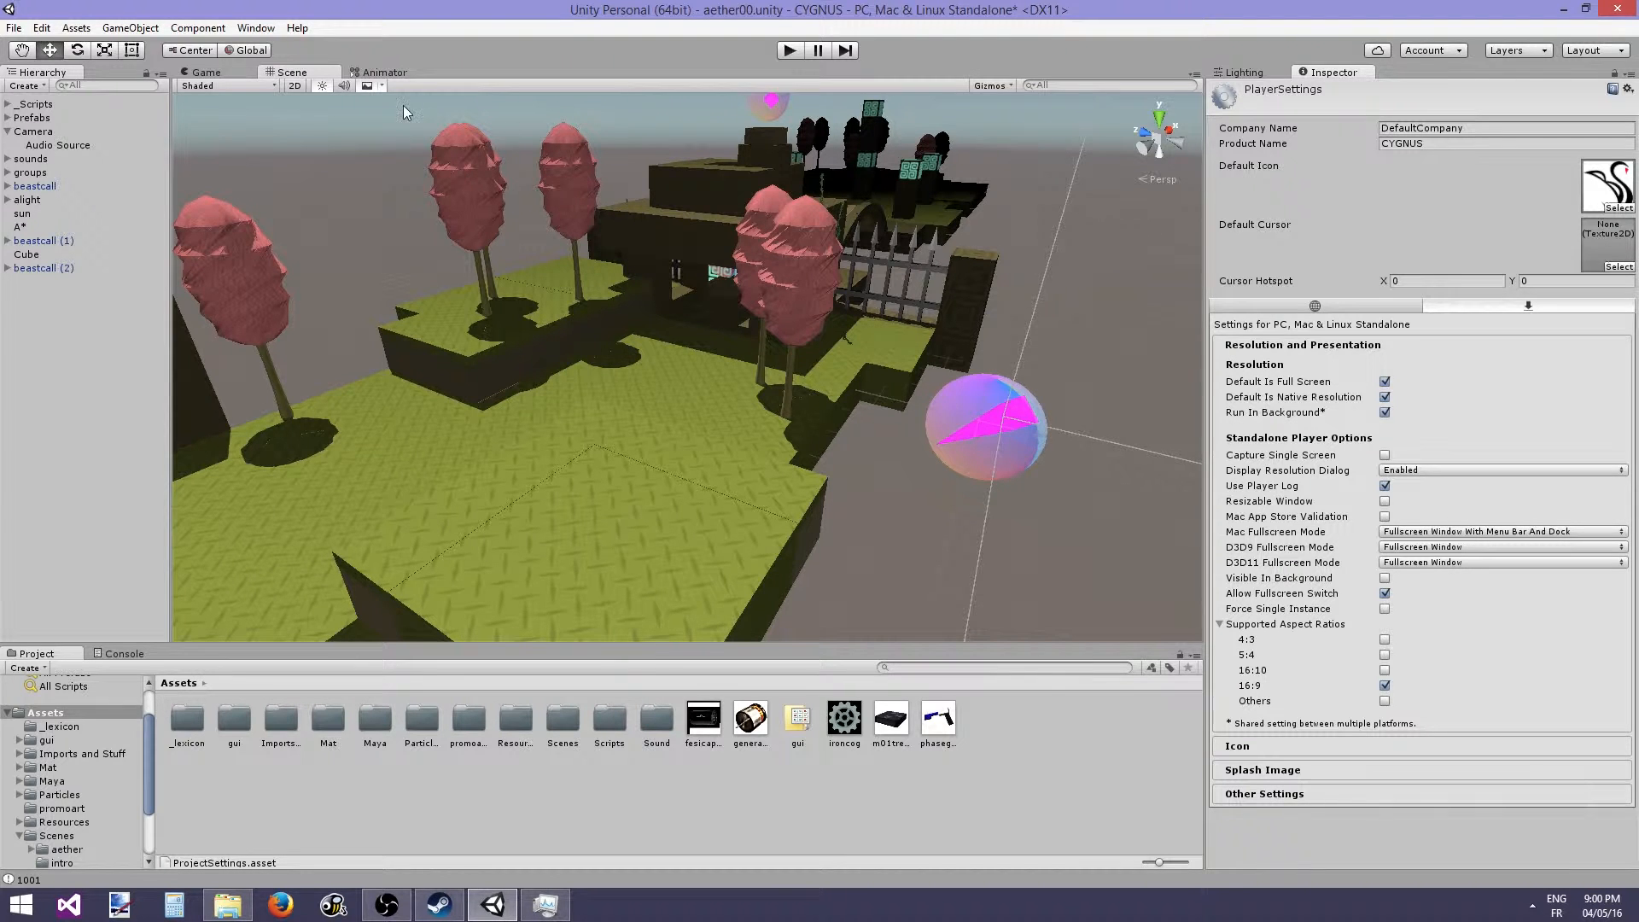
- Open Build Settings, select the aether/aether00 scene in the build list, and close the dialog
{"action": "left_click", "coordinate": [14, 28]}
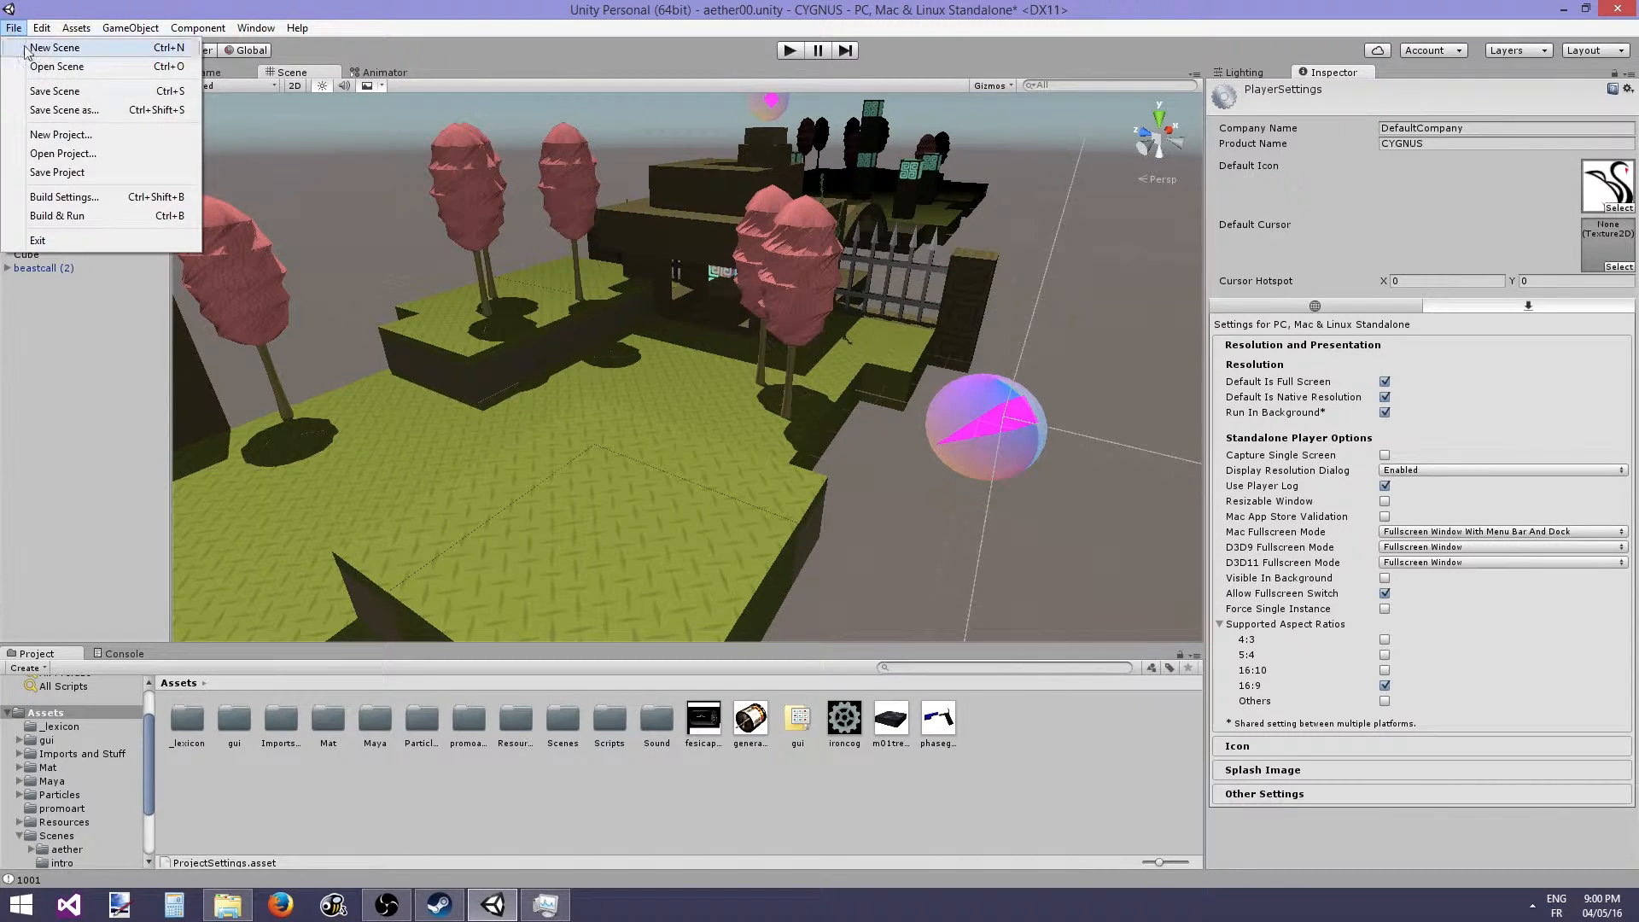
{"action": "left_click", "coordinate": [89, 201]}
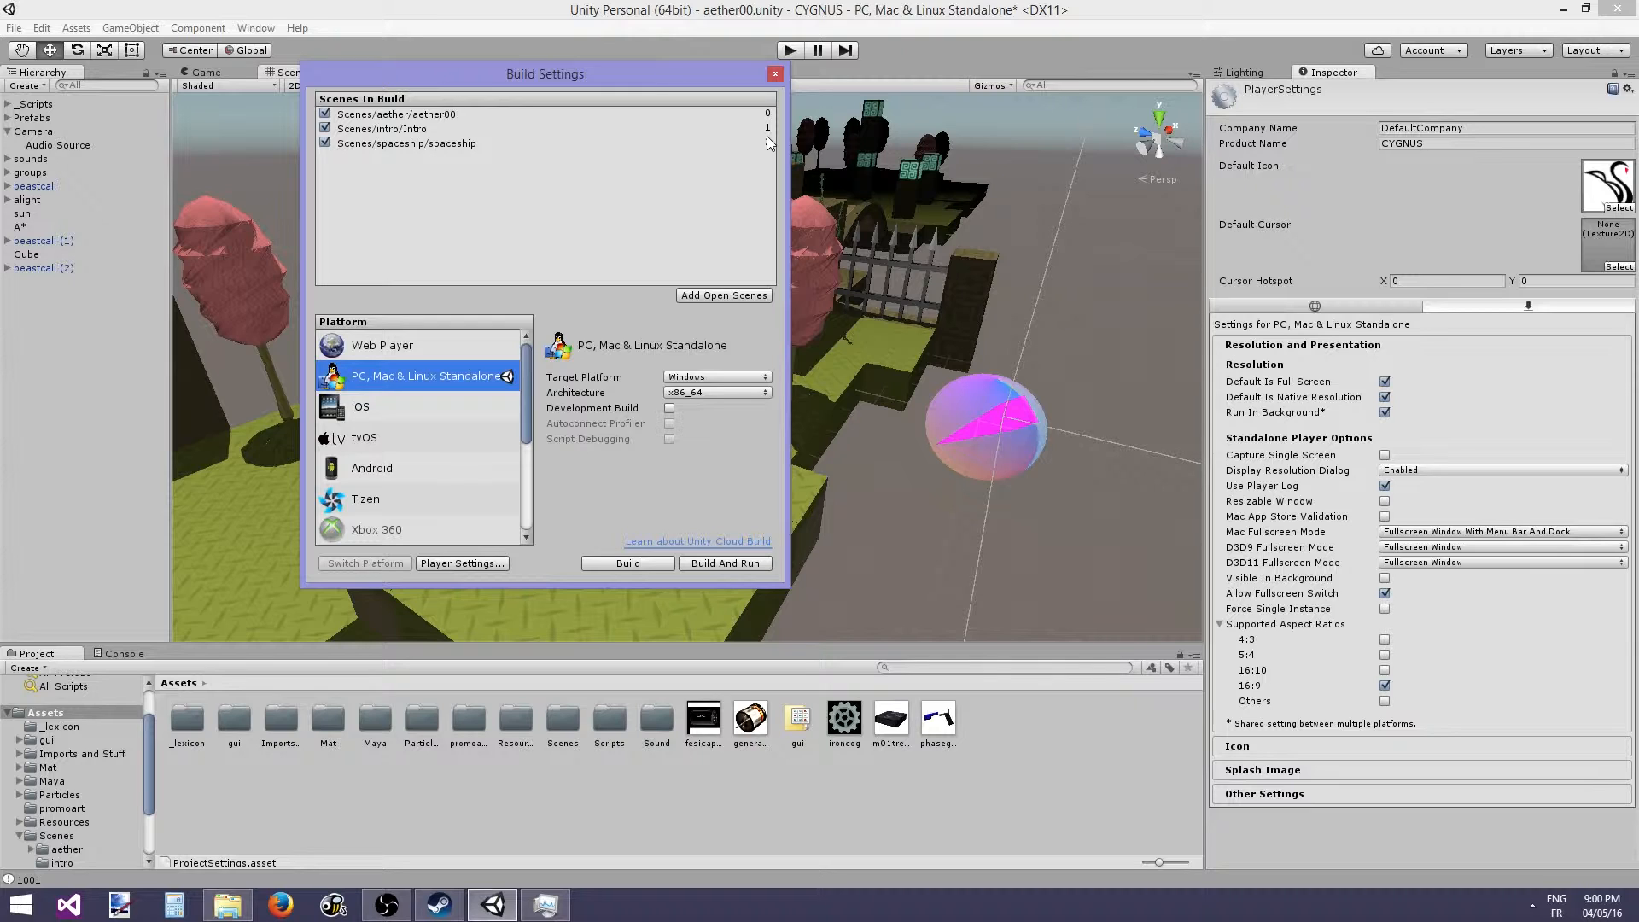
{"action": "left_click", "coordinate": [446, 116]}
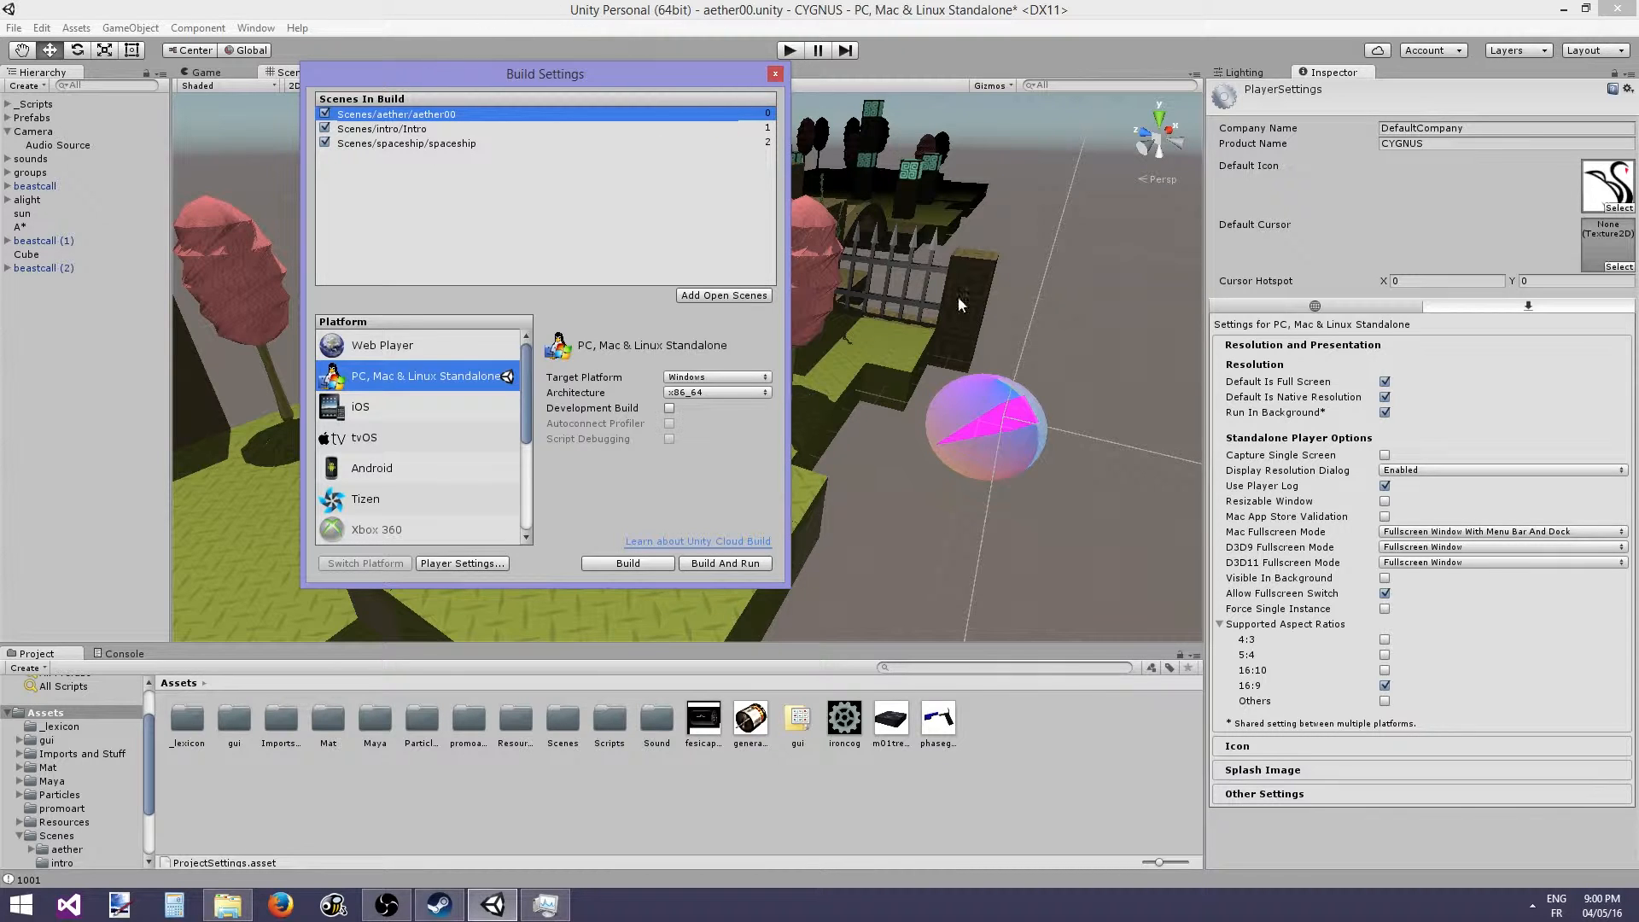
{"action": "left_click", "coordinate": [774, 76]}
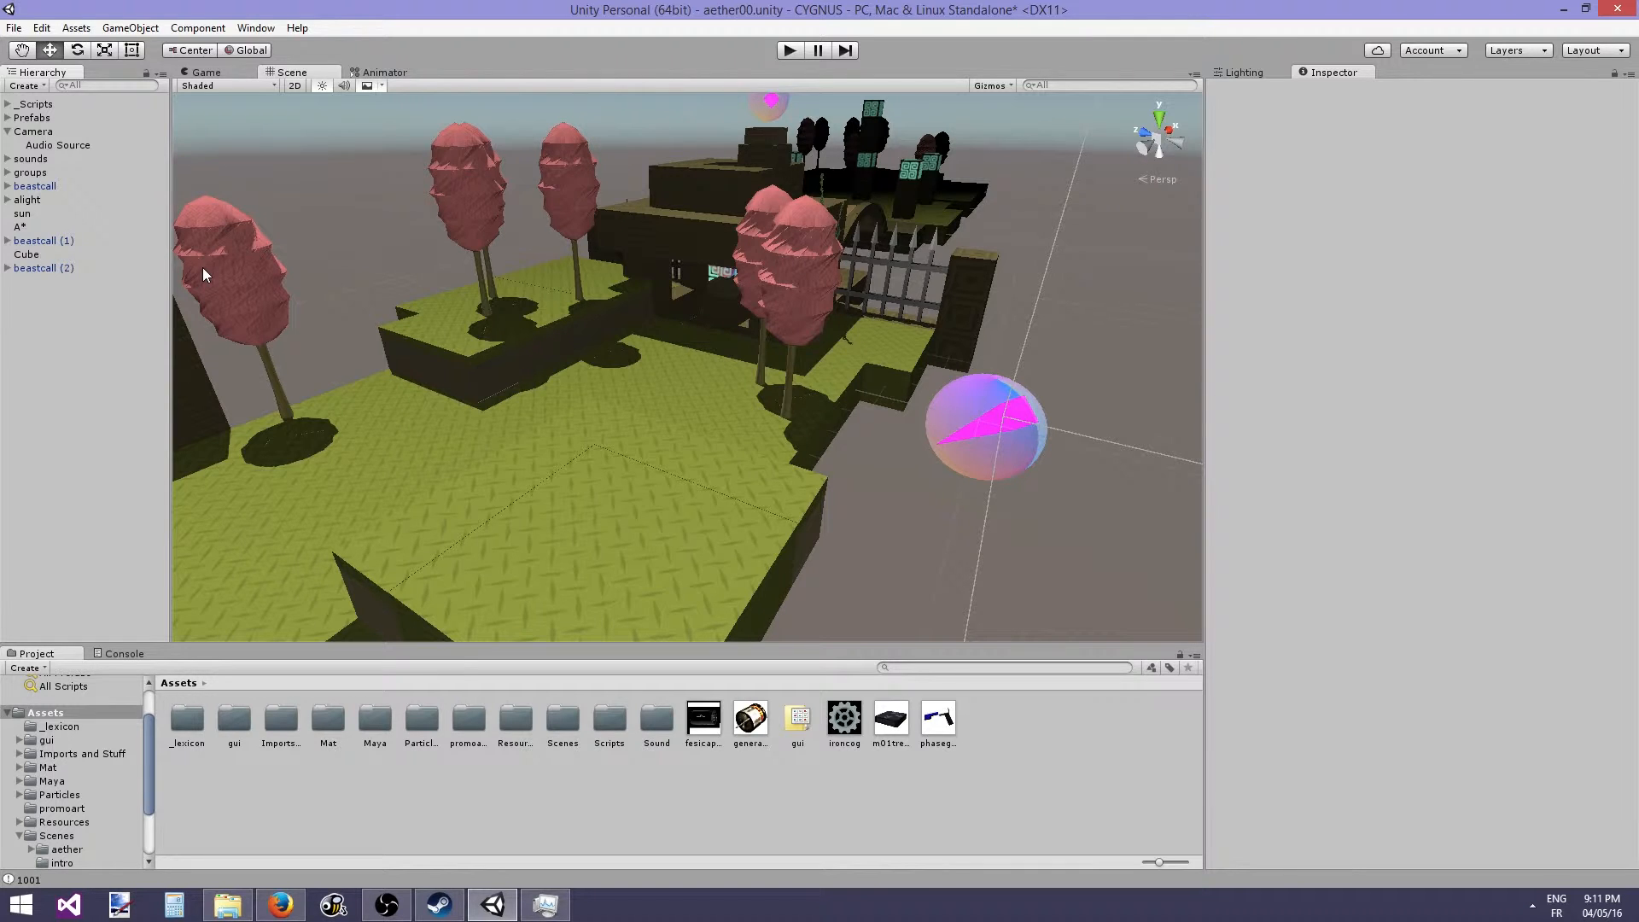
- Create an empty GameObject in the scene
{"action": "left_click", "coordinate": [118, 29]}
{"action": "left_click", "coordinate": [148, 48]}
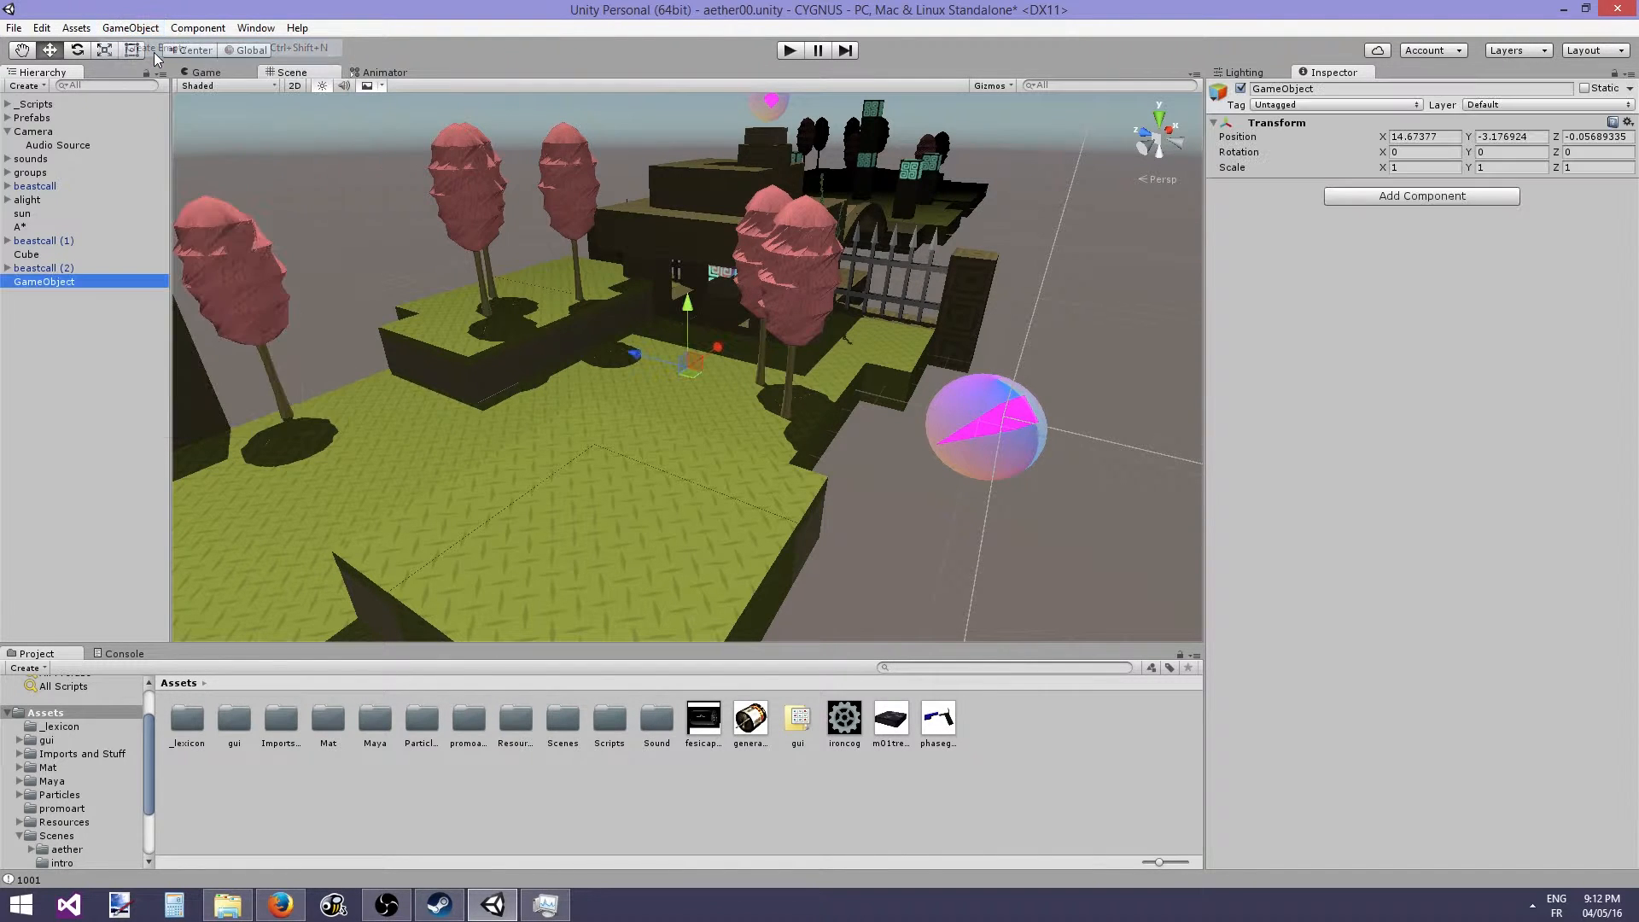
{"action": "left_click", "coordinate": [144, 29]}
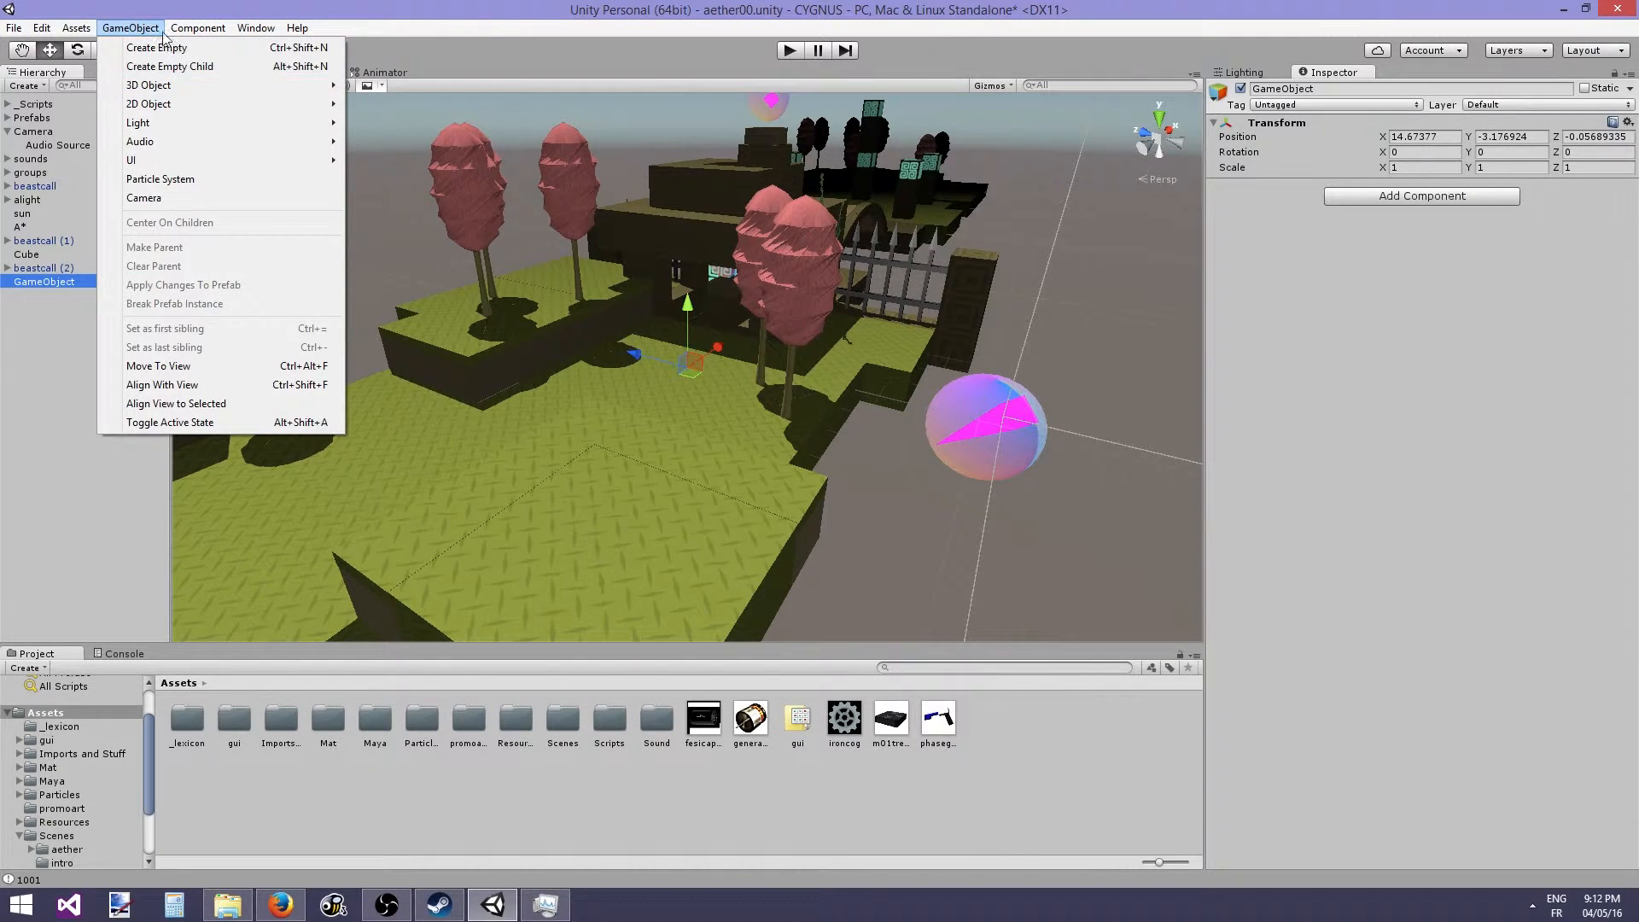
{"action": "left_click", "coordinate": [88, 413]}
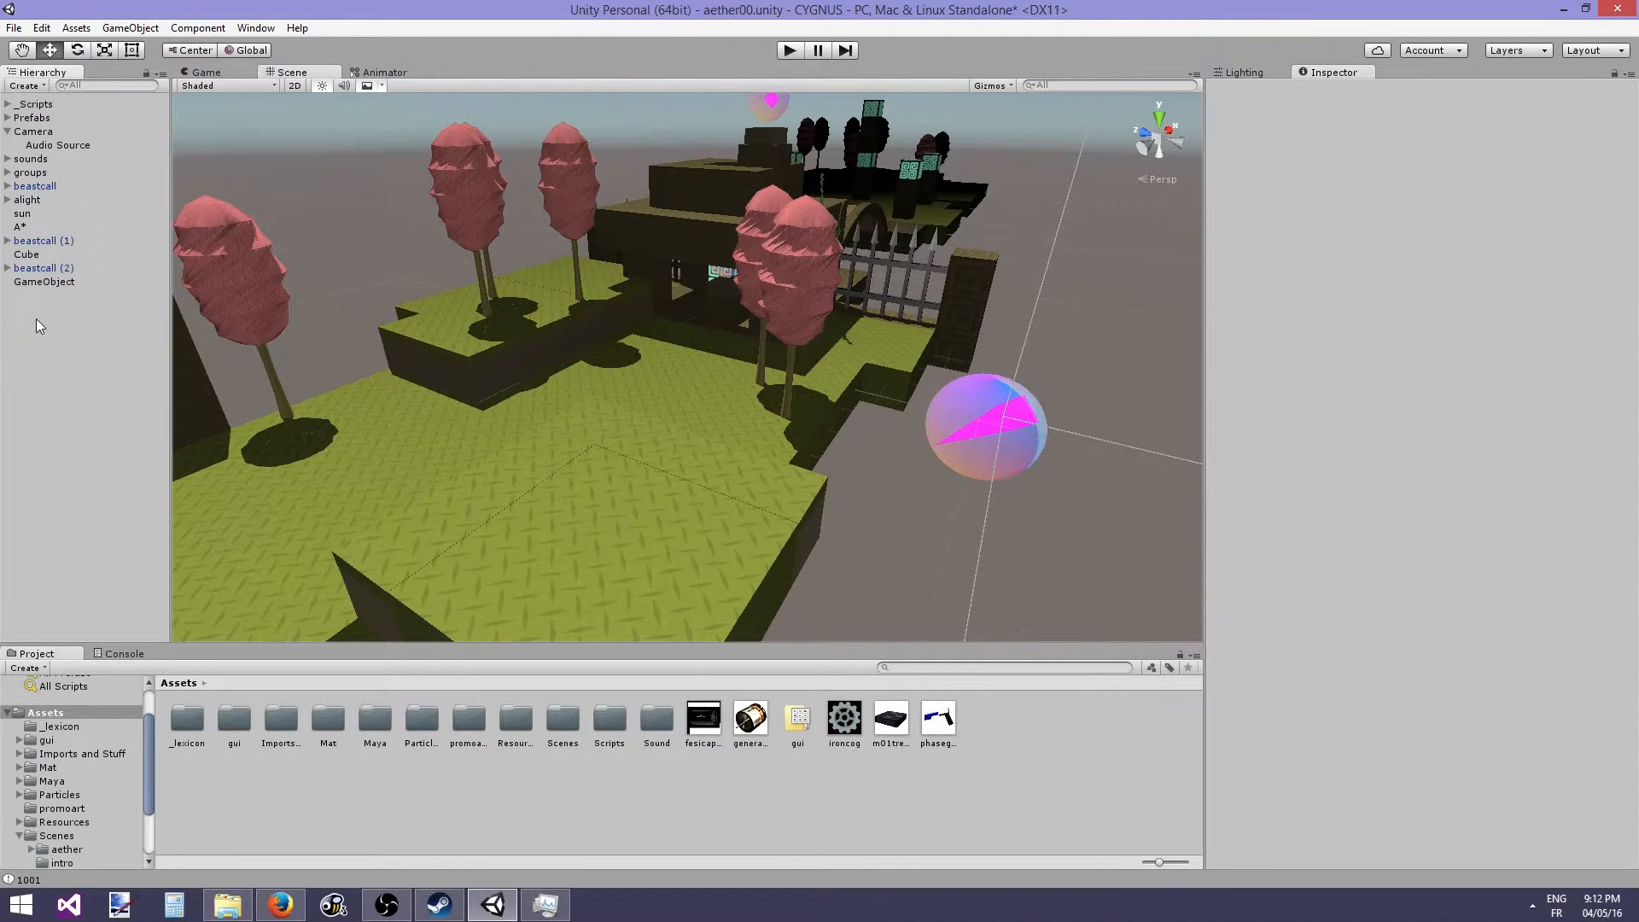
{"action": "right_click", "coordinate": [24, 357]}
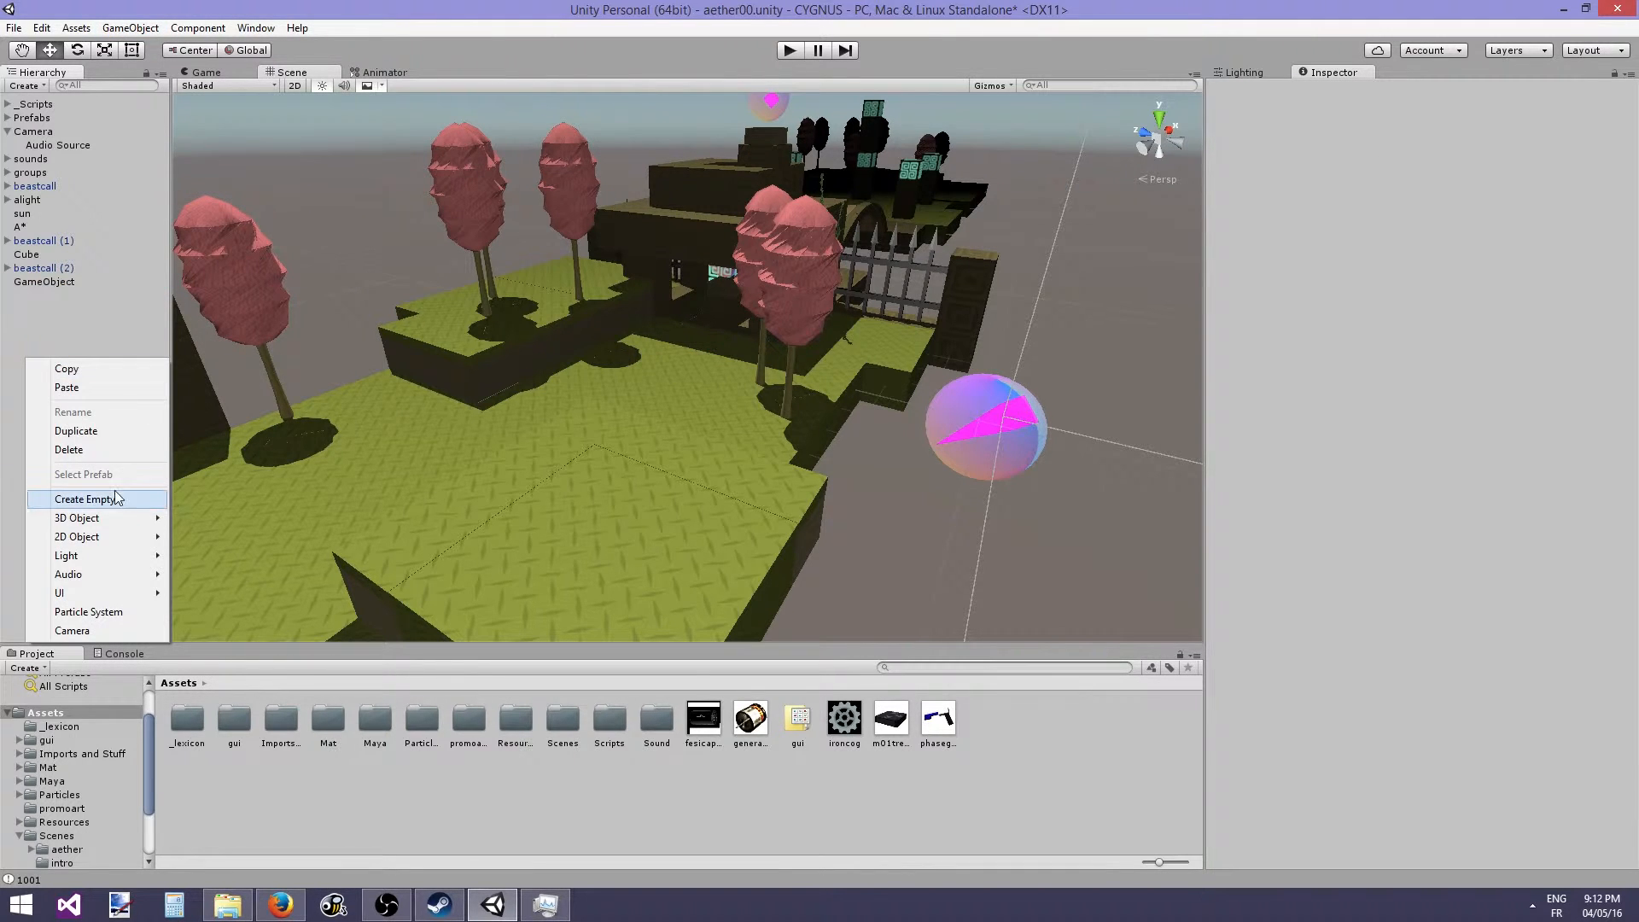
{"action": "left_click", "coordinate": [69, 333]}
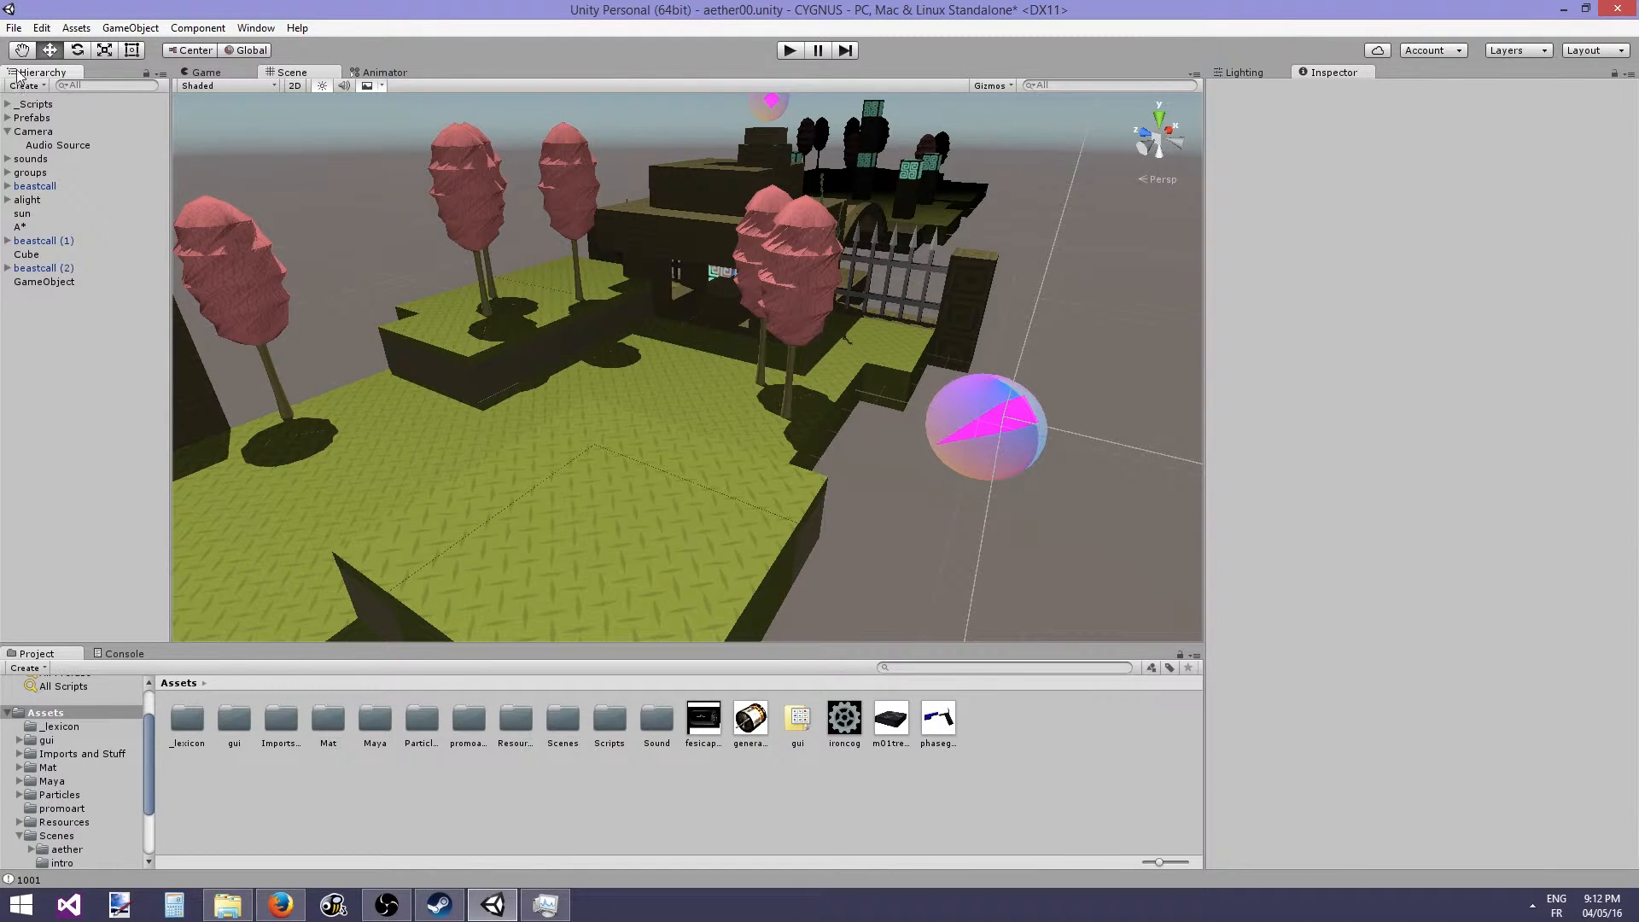
- Select the new GameObject and toggle its active state off and back on
{"action": "left_click", "coordinate": [34, 282]}
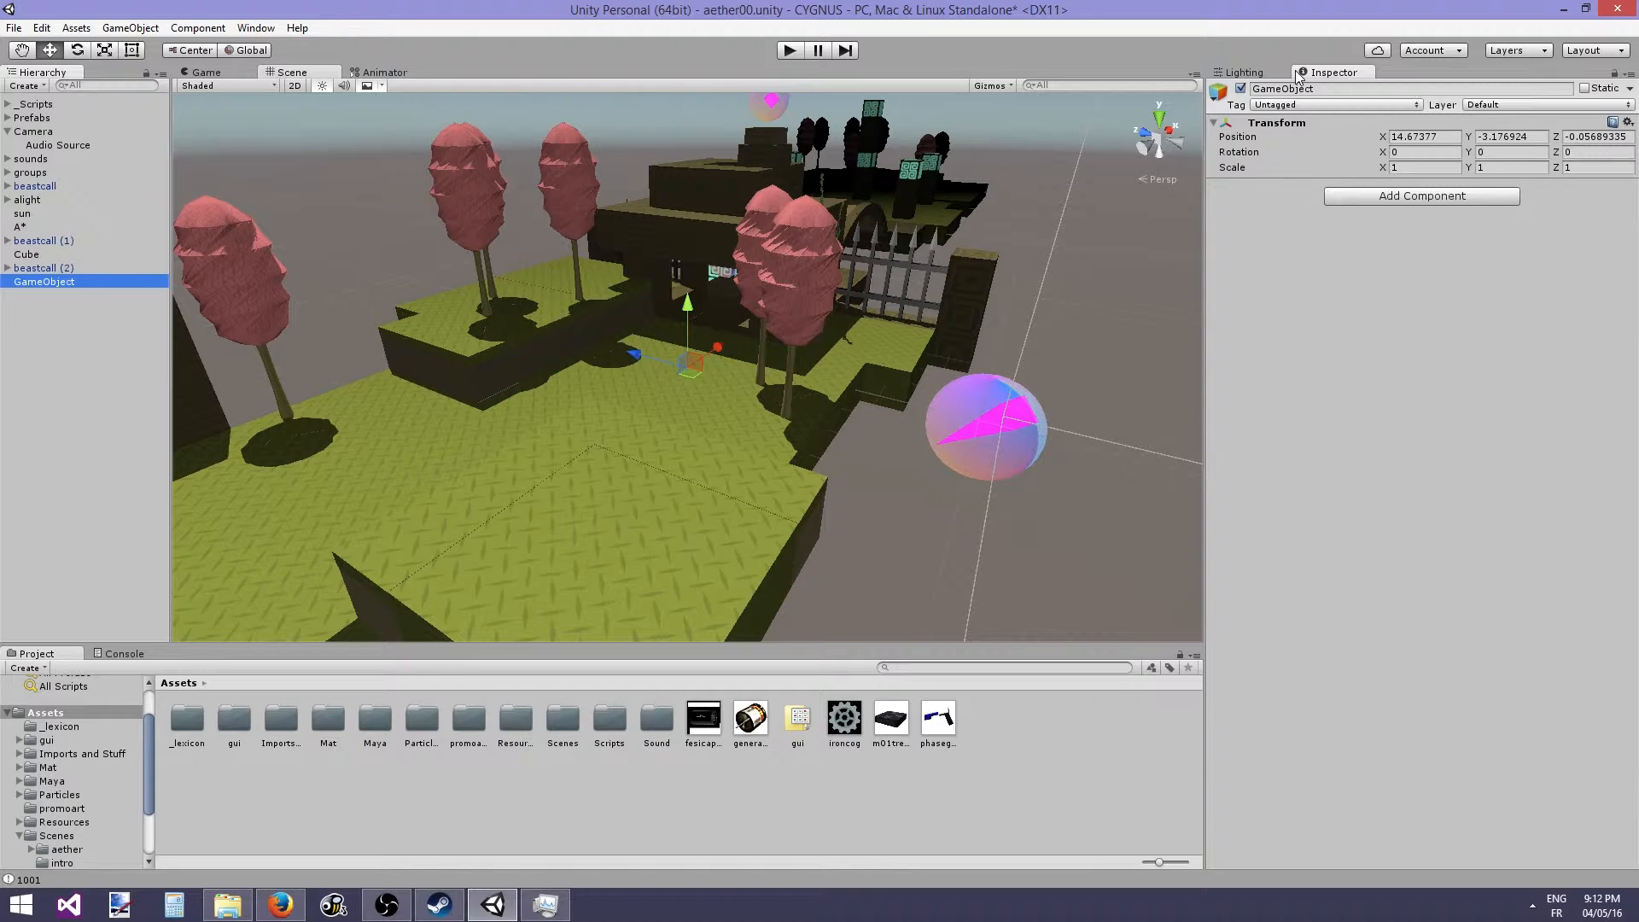
{"action": "left_click", "coordinate": [1241, 89]}
{"action": "left_click", "coordinate": [1243, 88]}
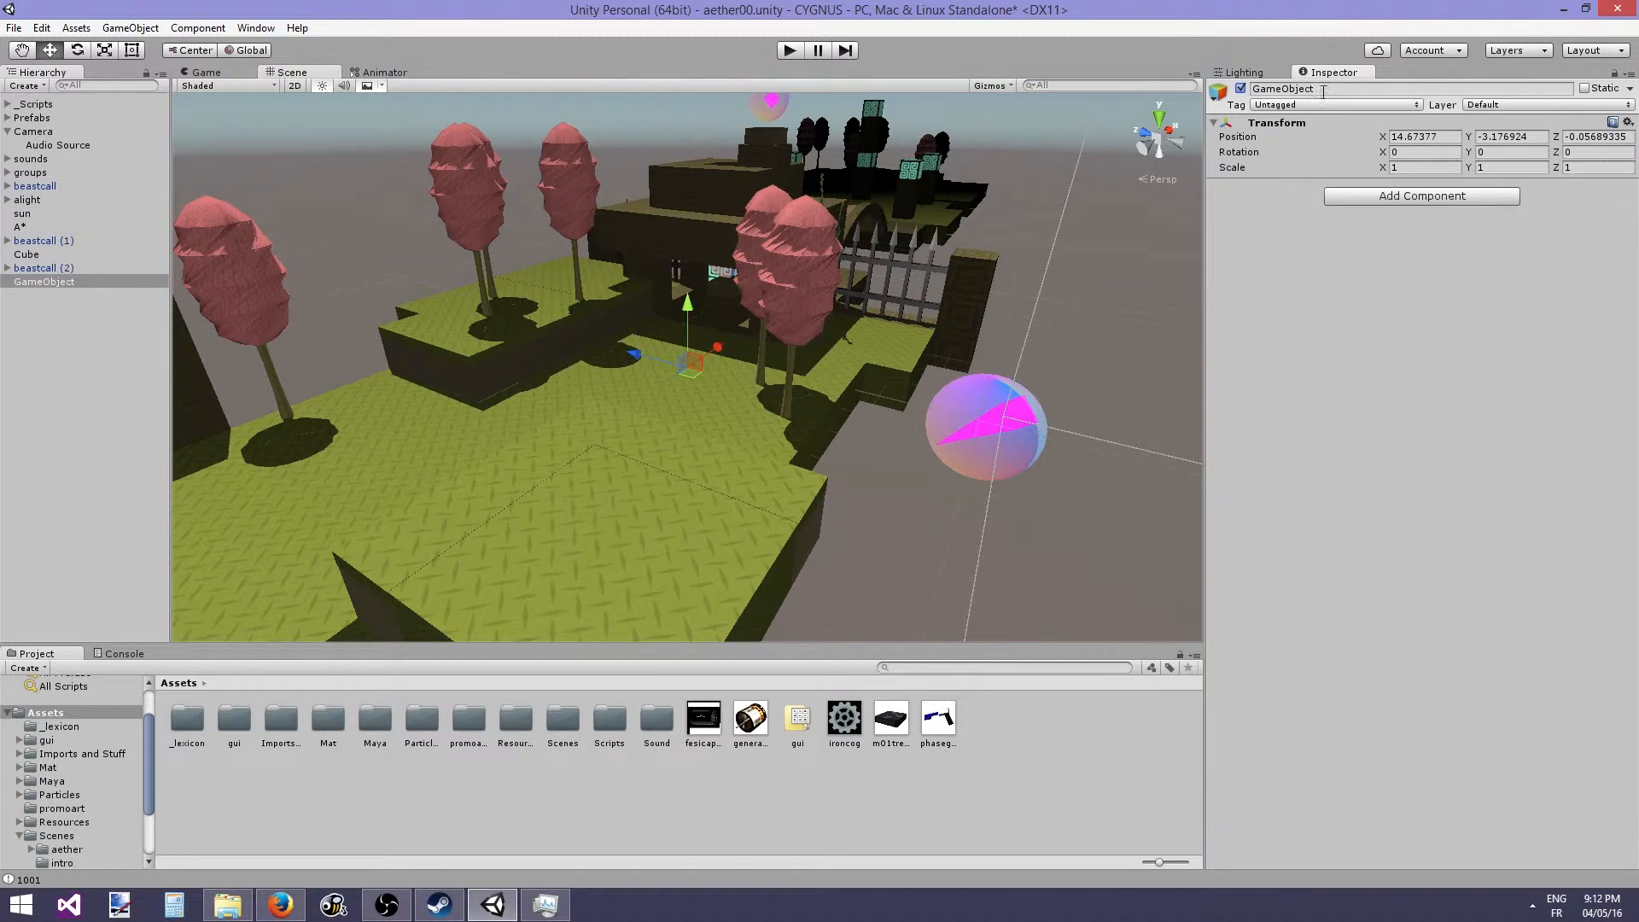
{"action": "left_click", "coordinate": [1241, 89]}
{"action": "left_click", "coordinate": [1241, 89]}
- Rename the GameObject to hello
{"action": "left_click", "coordinate": [1337, 88]}
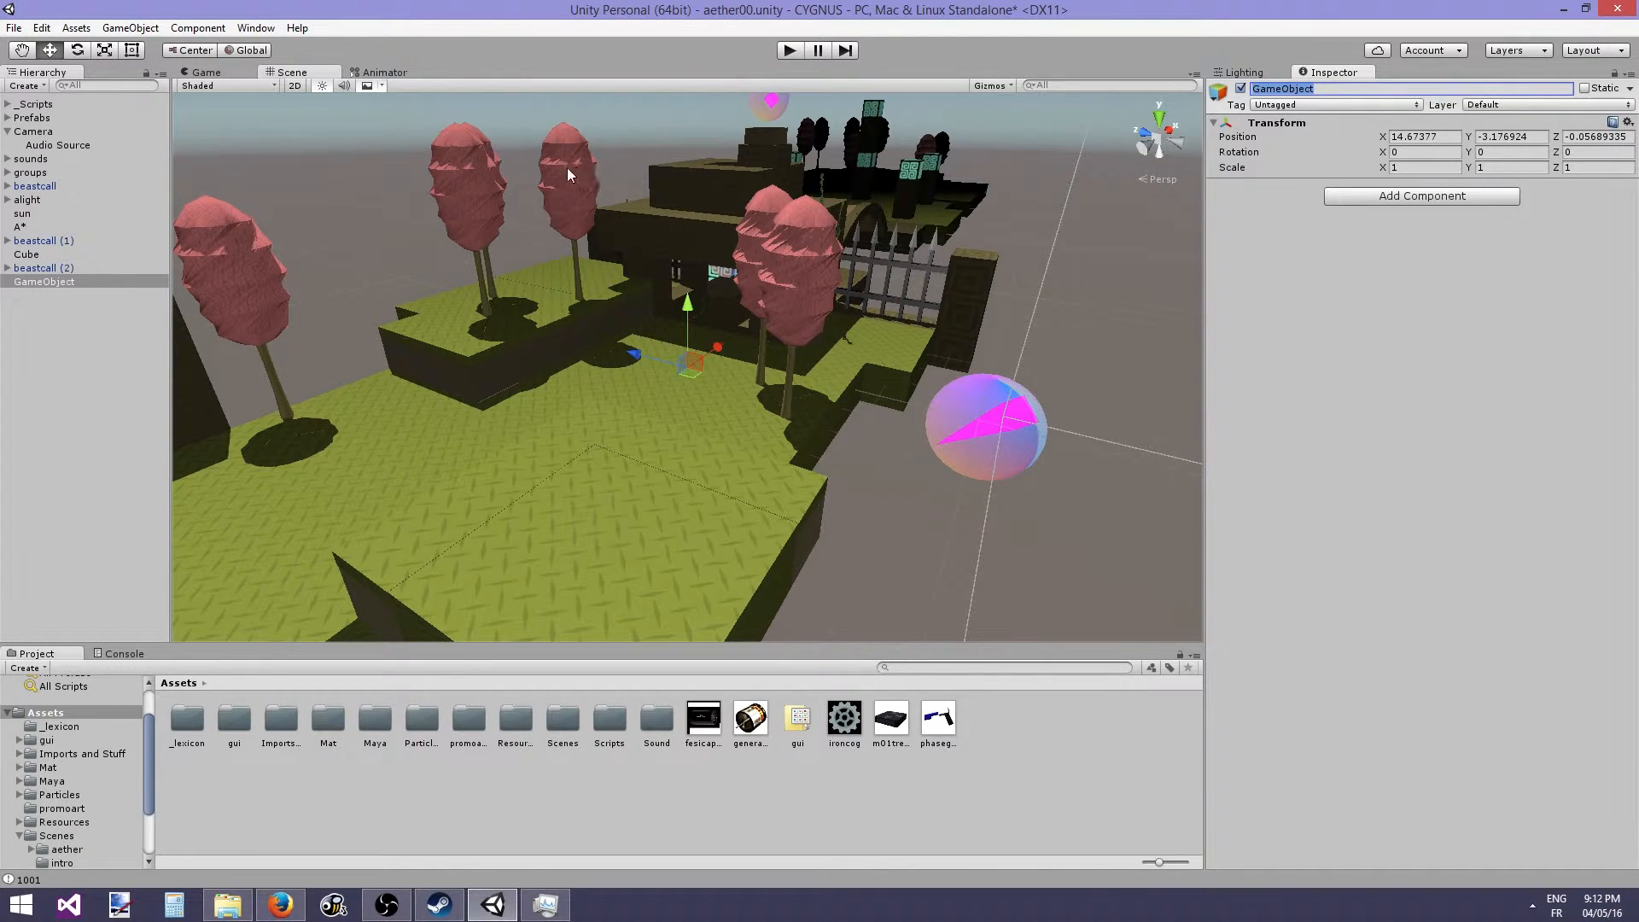
{"action": "left_click", "coordinate": [79, 287]}
{"action": "type", "text": "h"}
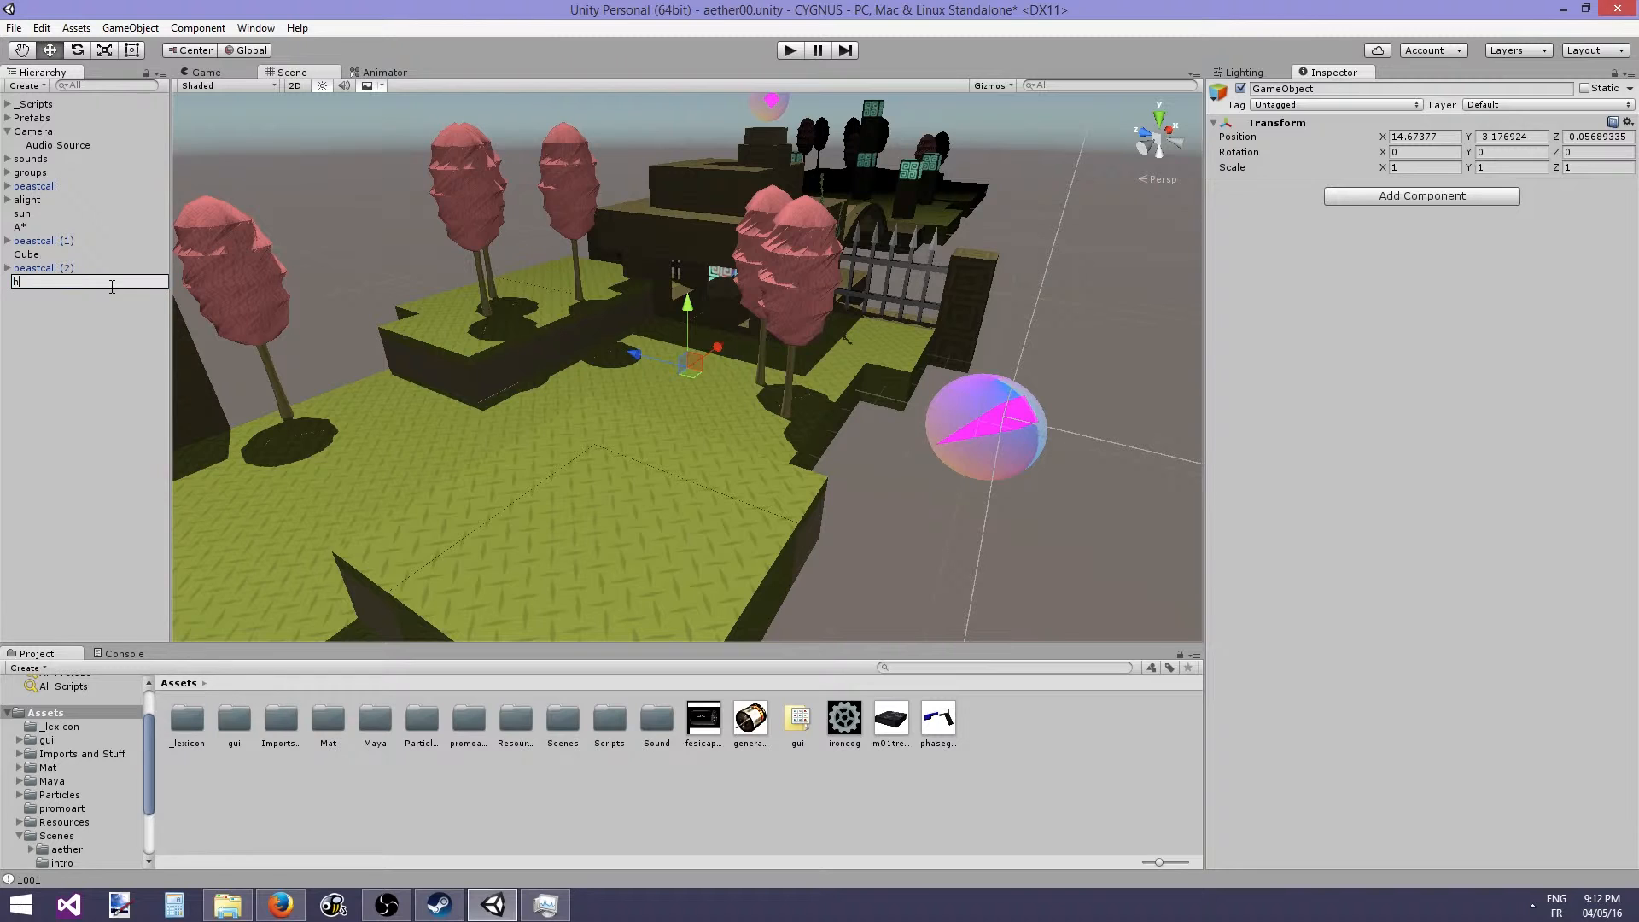
{"action": "type", "text": "ello"}
{"action": "key", "text": "Return"}
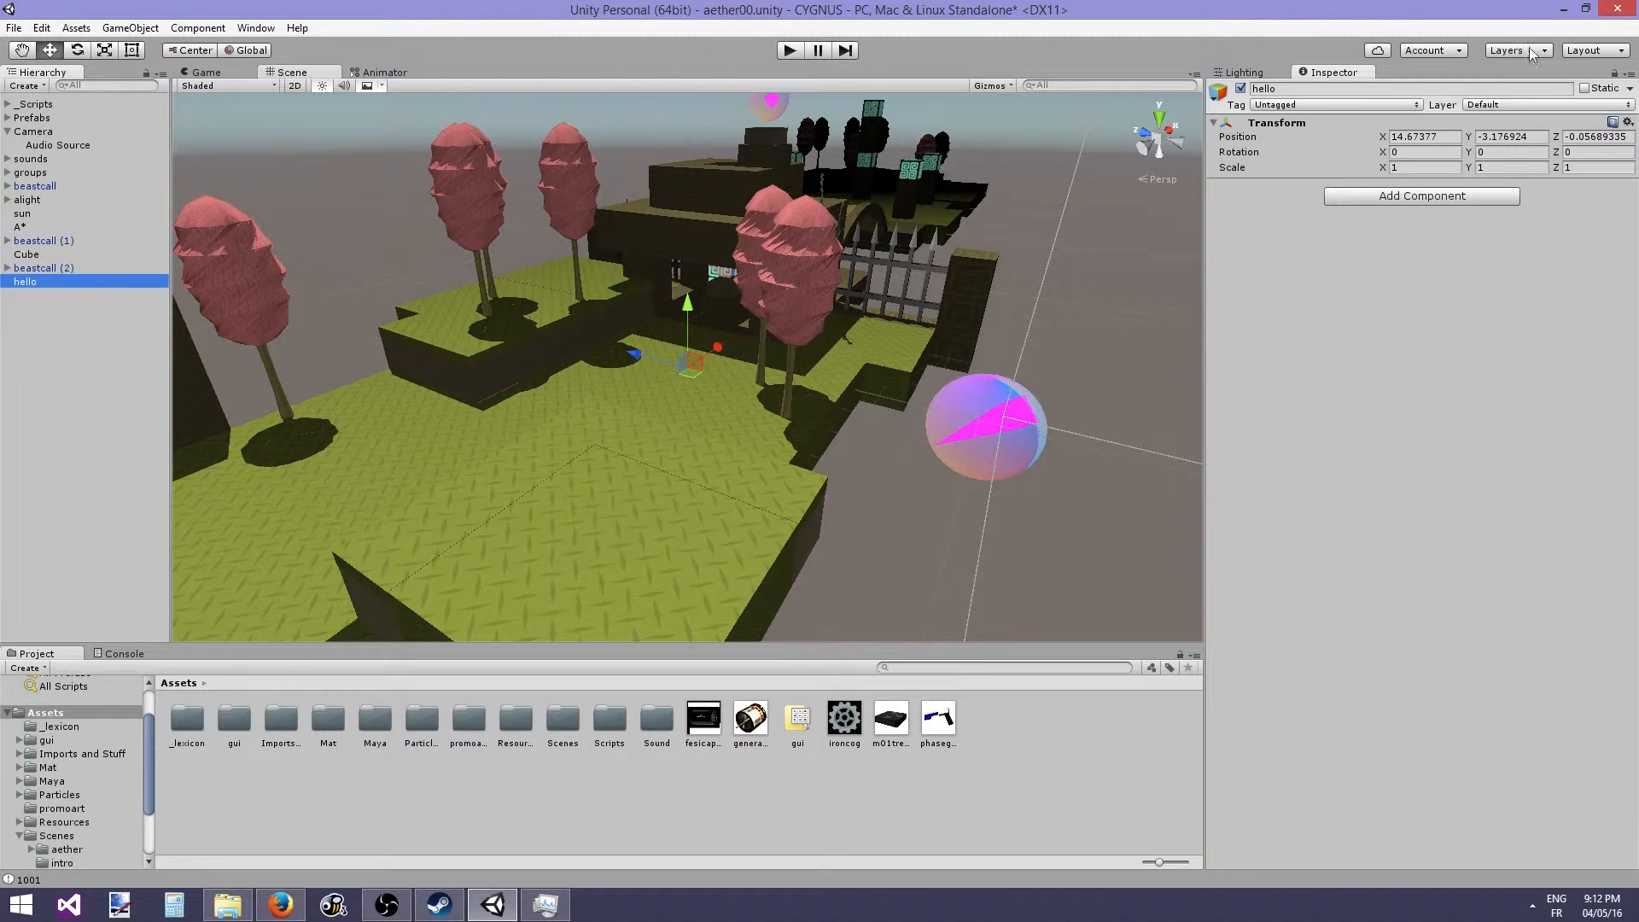
- Toggle the hello object's Static flag on and back off
{"action": "left_click", "coordinate": [1585, 88]}
{"action": "left_click", "coordinate": [1585, 88]}
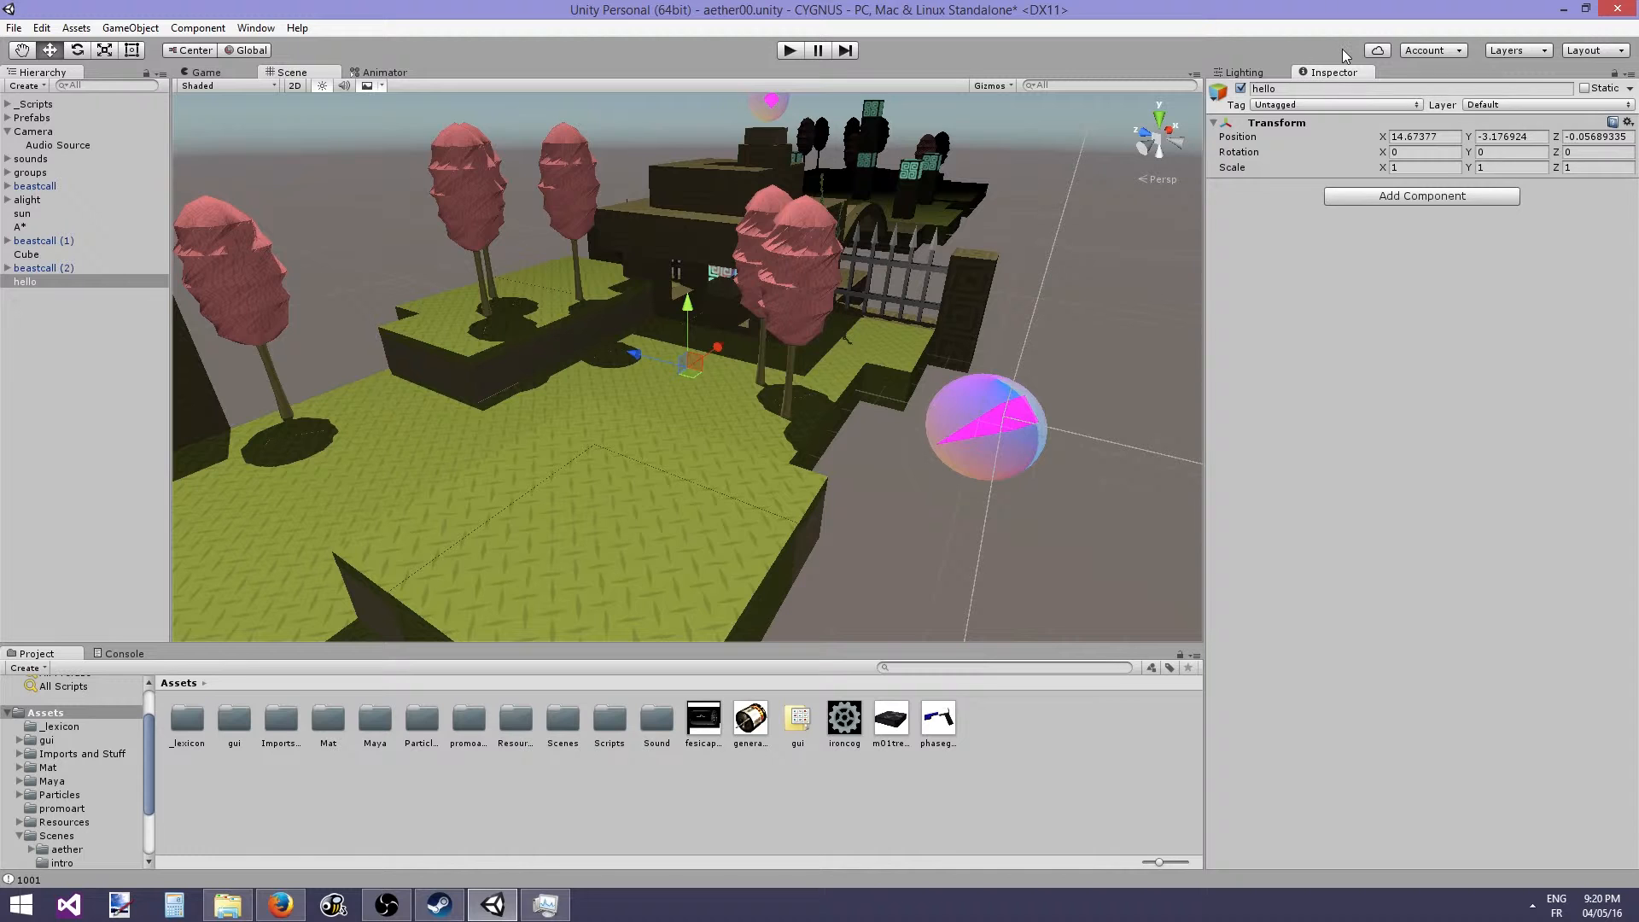
- Collapse and expand the Transform component, then open and dismiss its settings menu
{"action": "left_click", "coordinate": [1287, 125]}
{"action": "left_click", "coordinate": [1287, 125]}
{"action": "left_click", "coordinate": [1628, 123]}
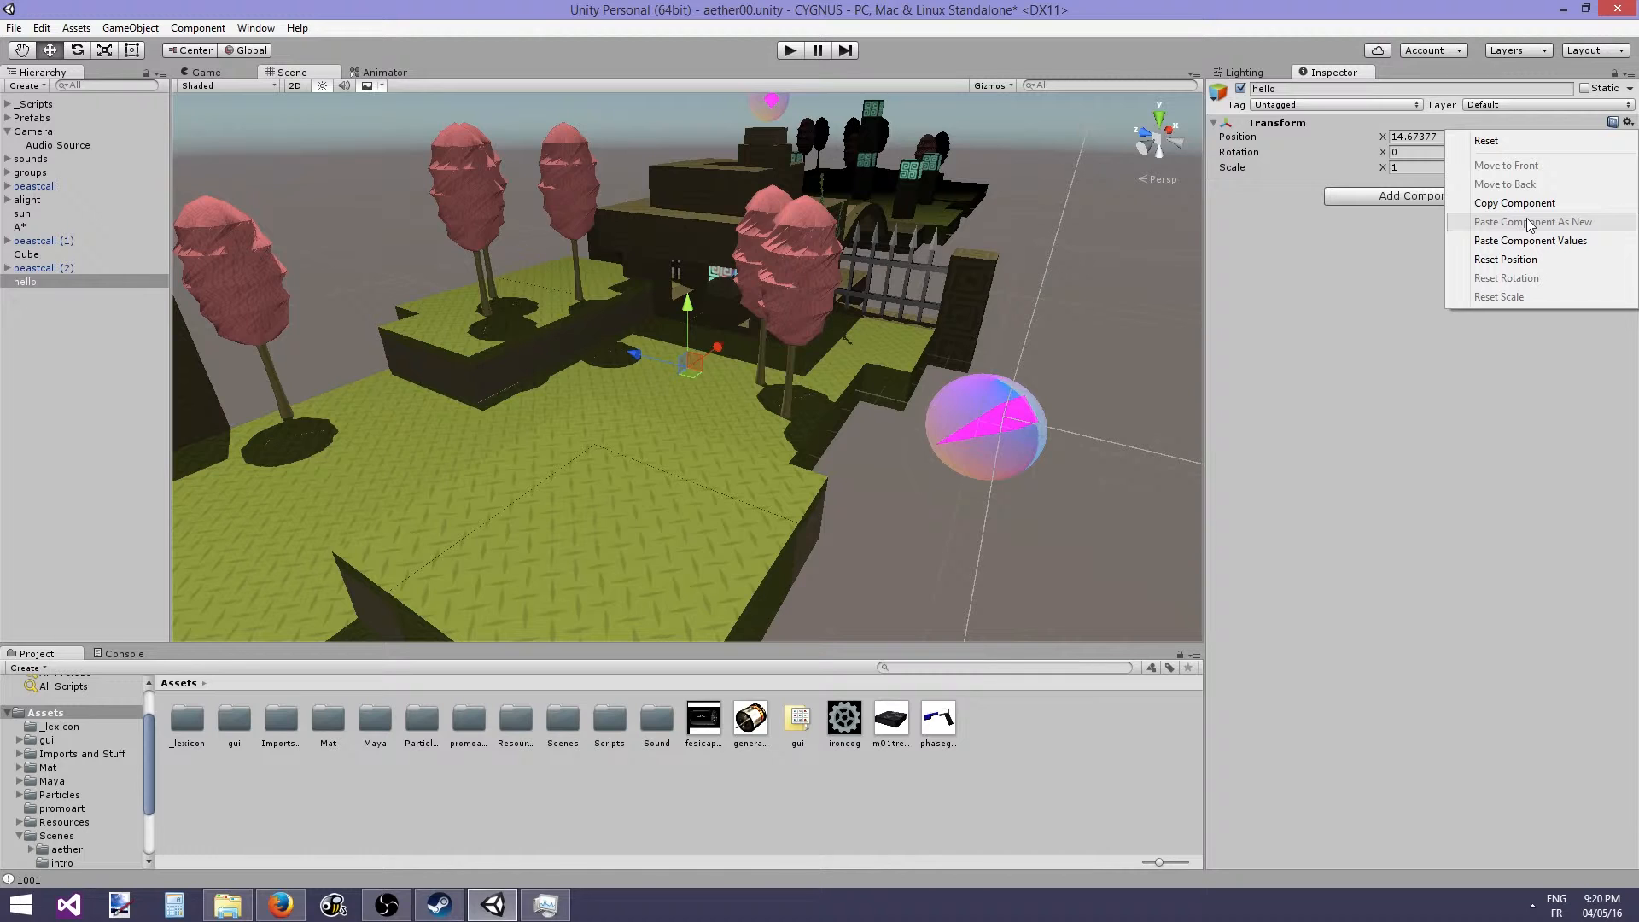
{"action": "left_click", "coordinate": [1396, 229]}
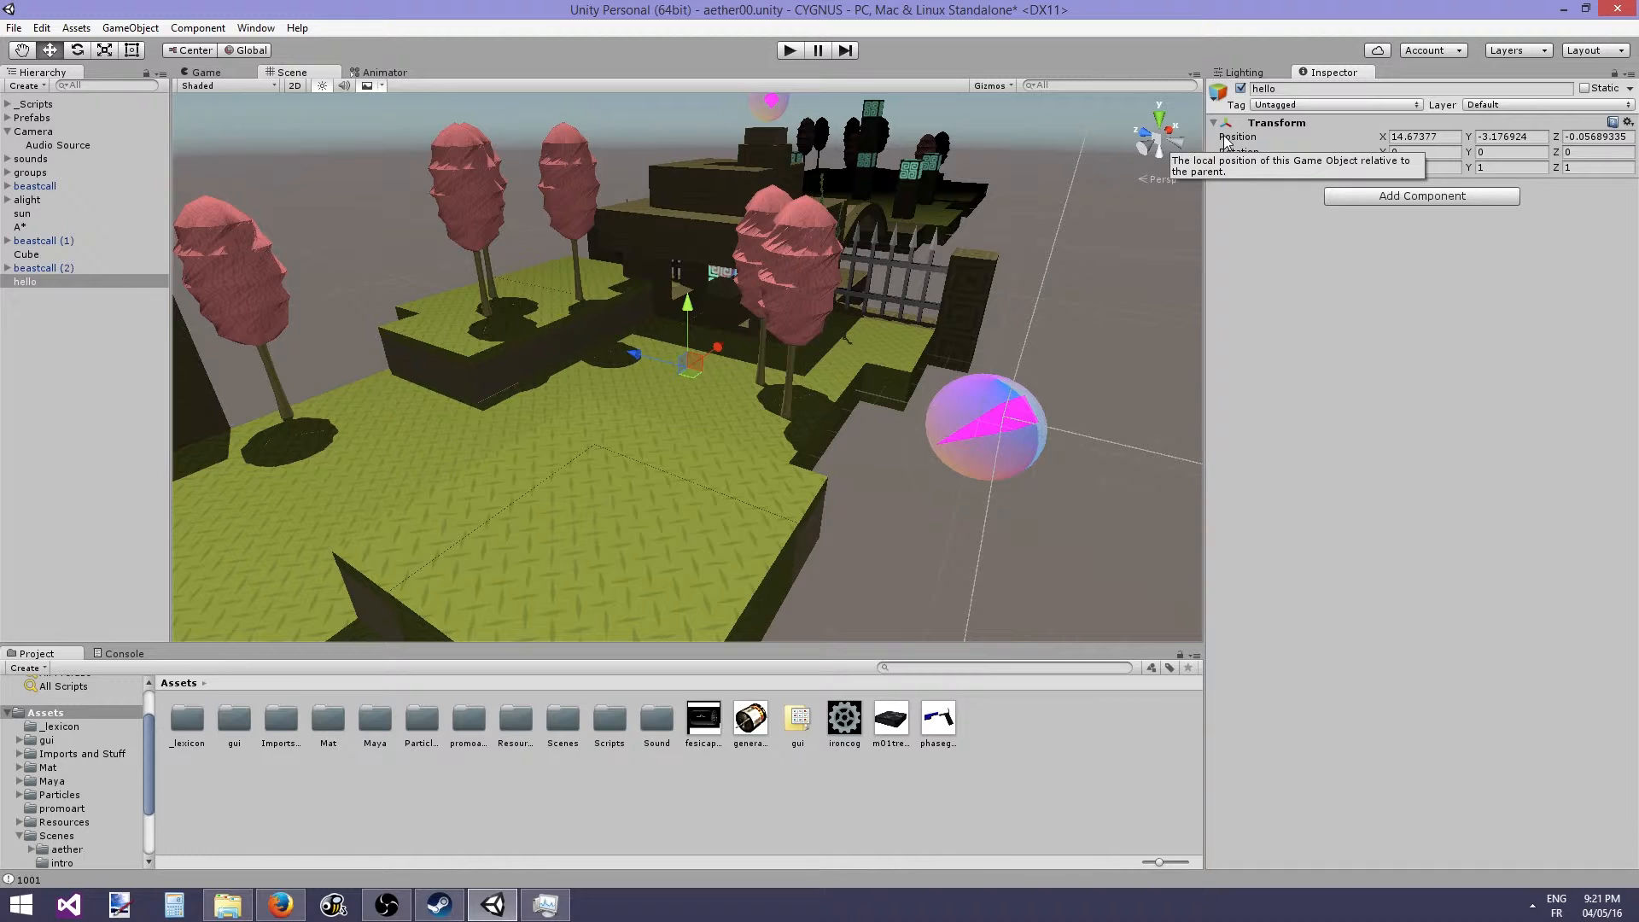
- Browse the Add Component list's Audio category without adding a component
{"action": "left_click", "coordinate": [1334, 199]}
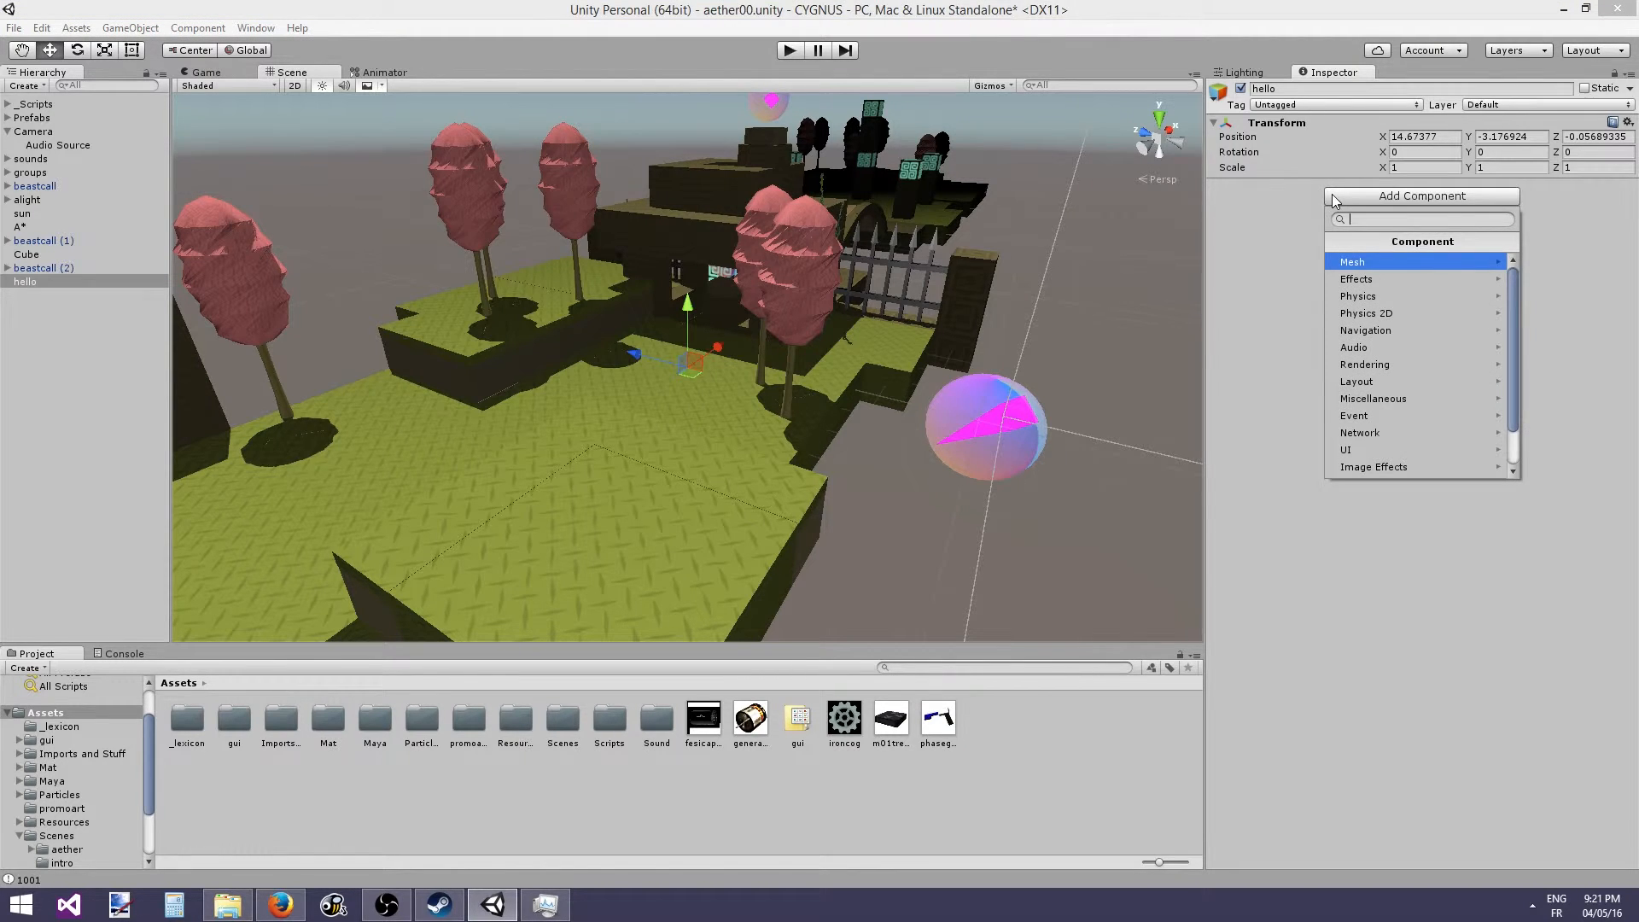
{"action": "left_click", "coordinate": [1405, 349]}
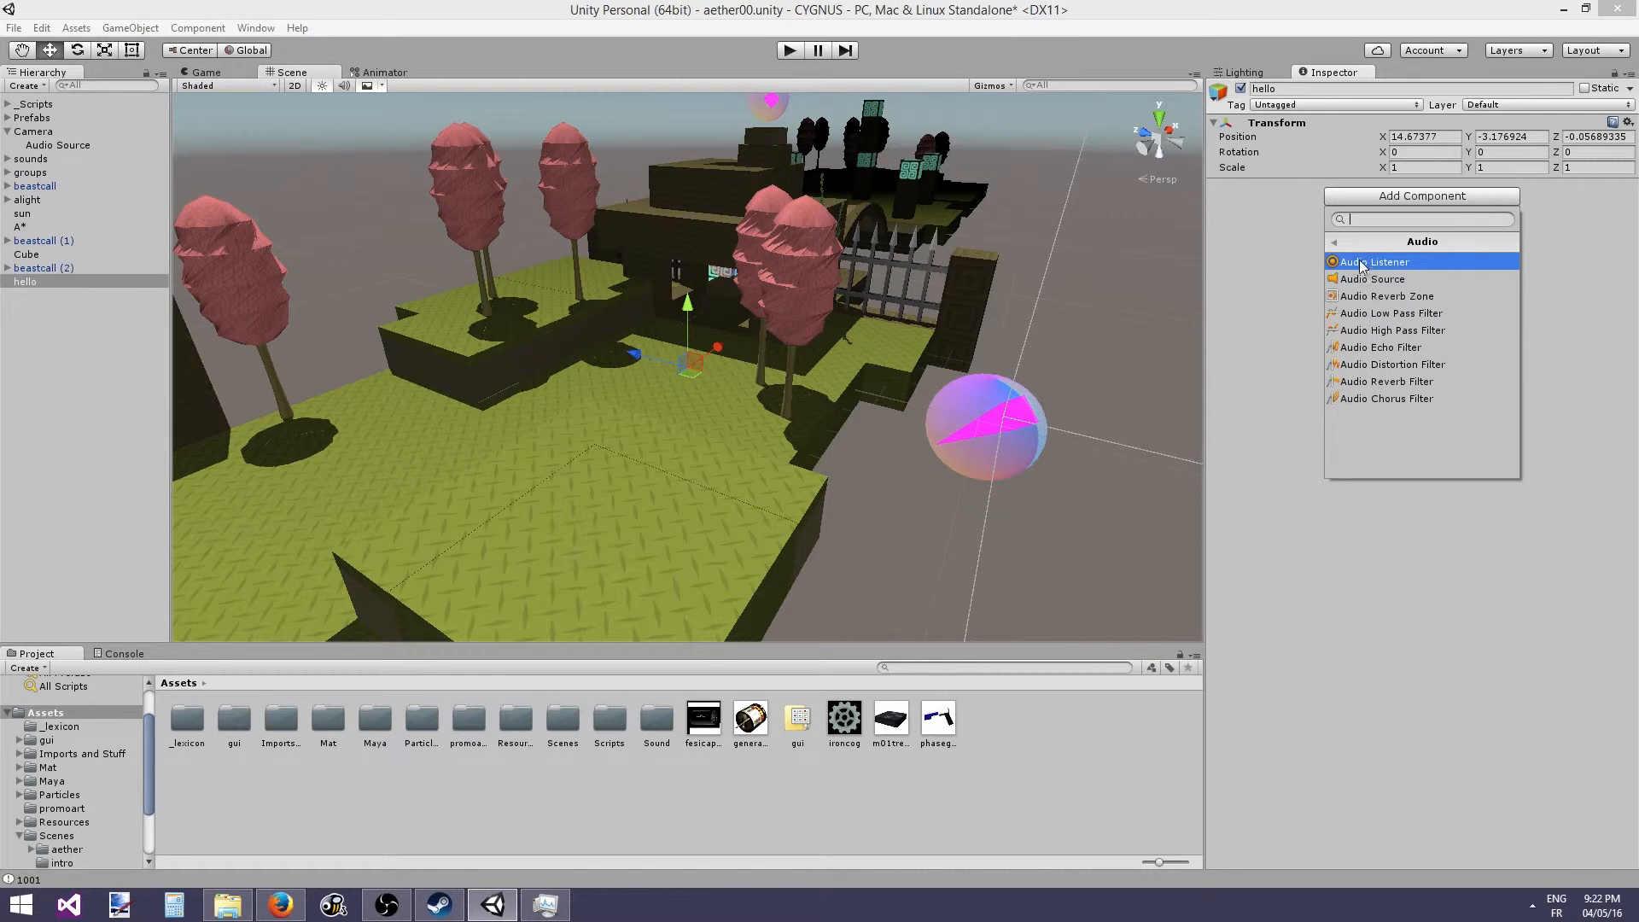
{"action": "left_click", "coordinate": [1335, 246]}
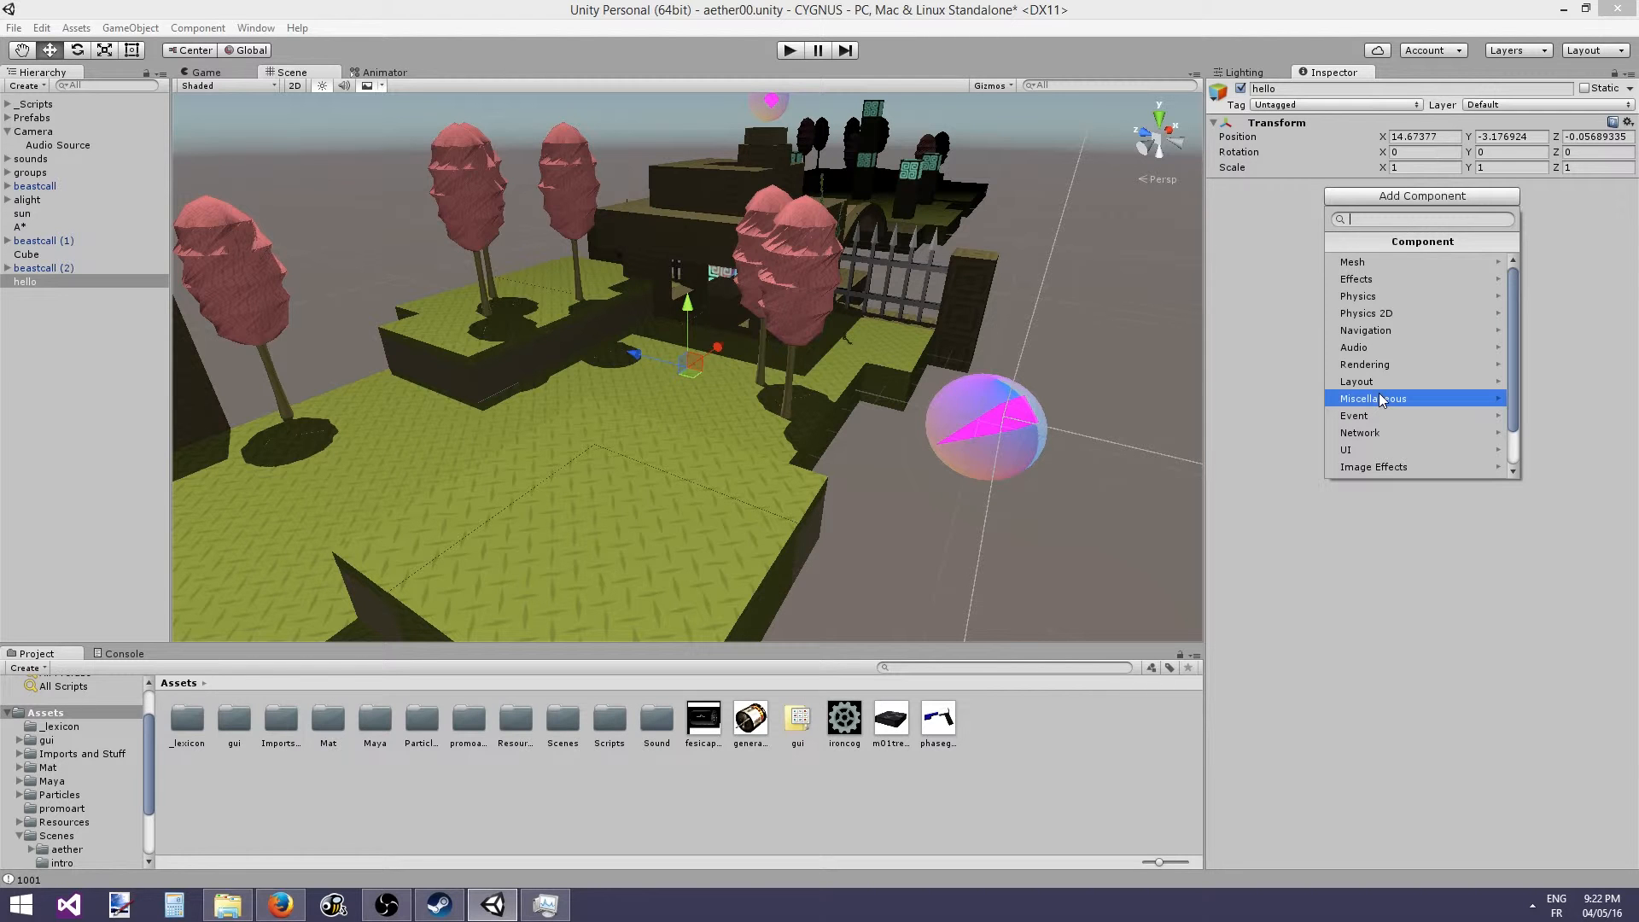
{"action": "left_click", "coordinate": [587, 354]}
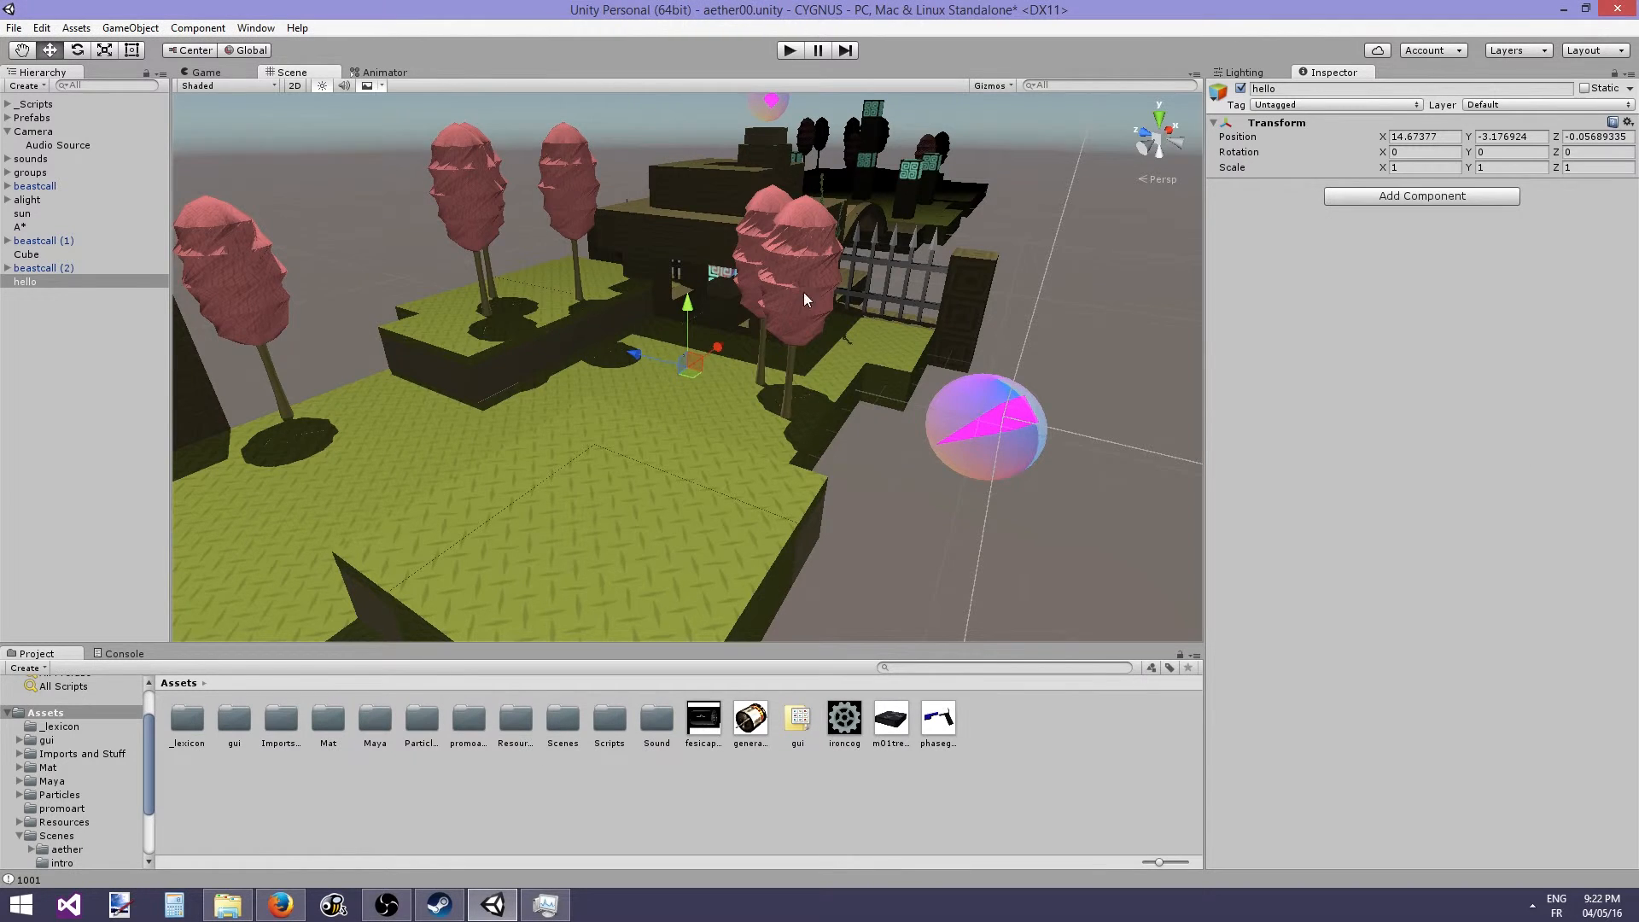
- Select the Camera and collapse its Bloom Optimized, Cam and other script components
{"action": "right_click_drag", "start_coordinate": [804, 299], "coordinate": [745, 299]}
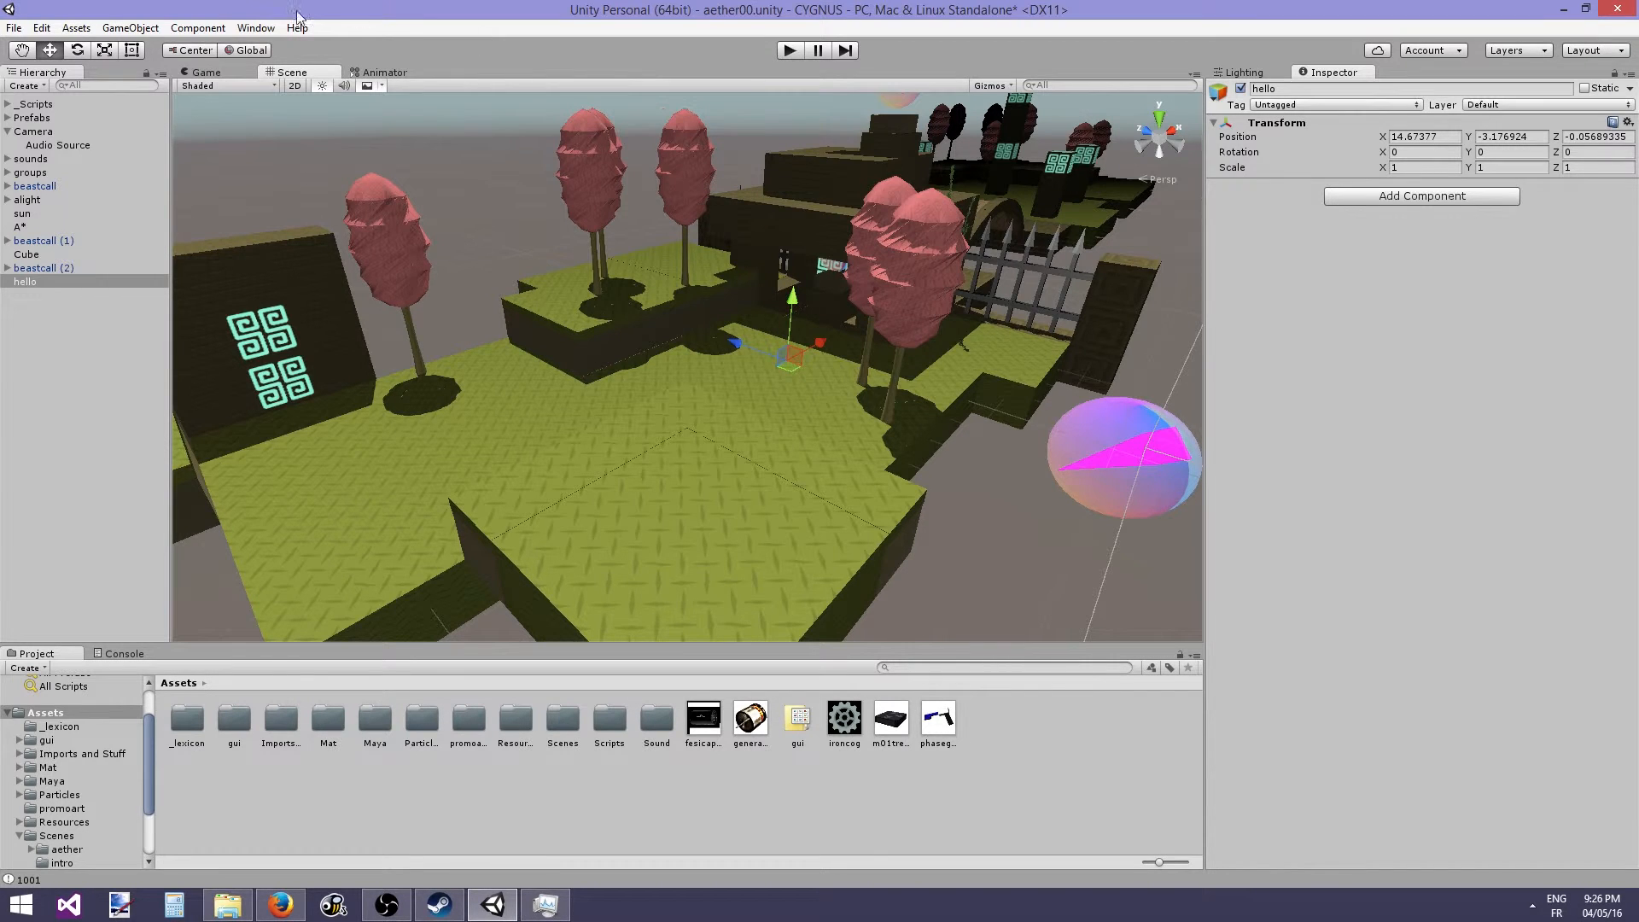
{"action": "left_click", "coordinate": [28, 132]}
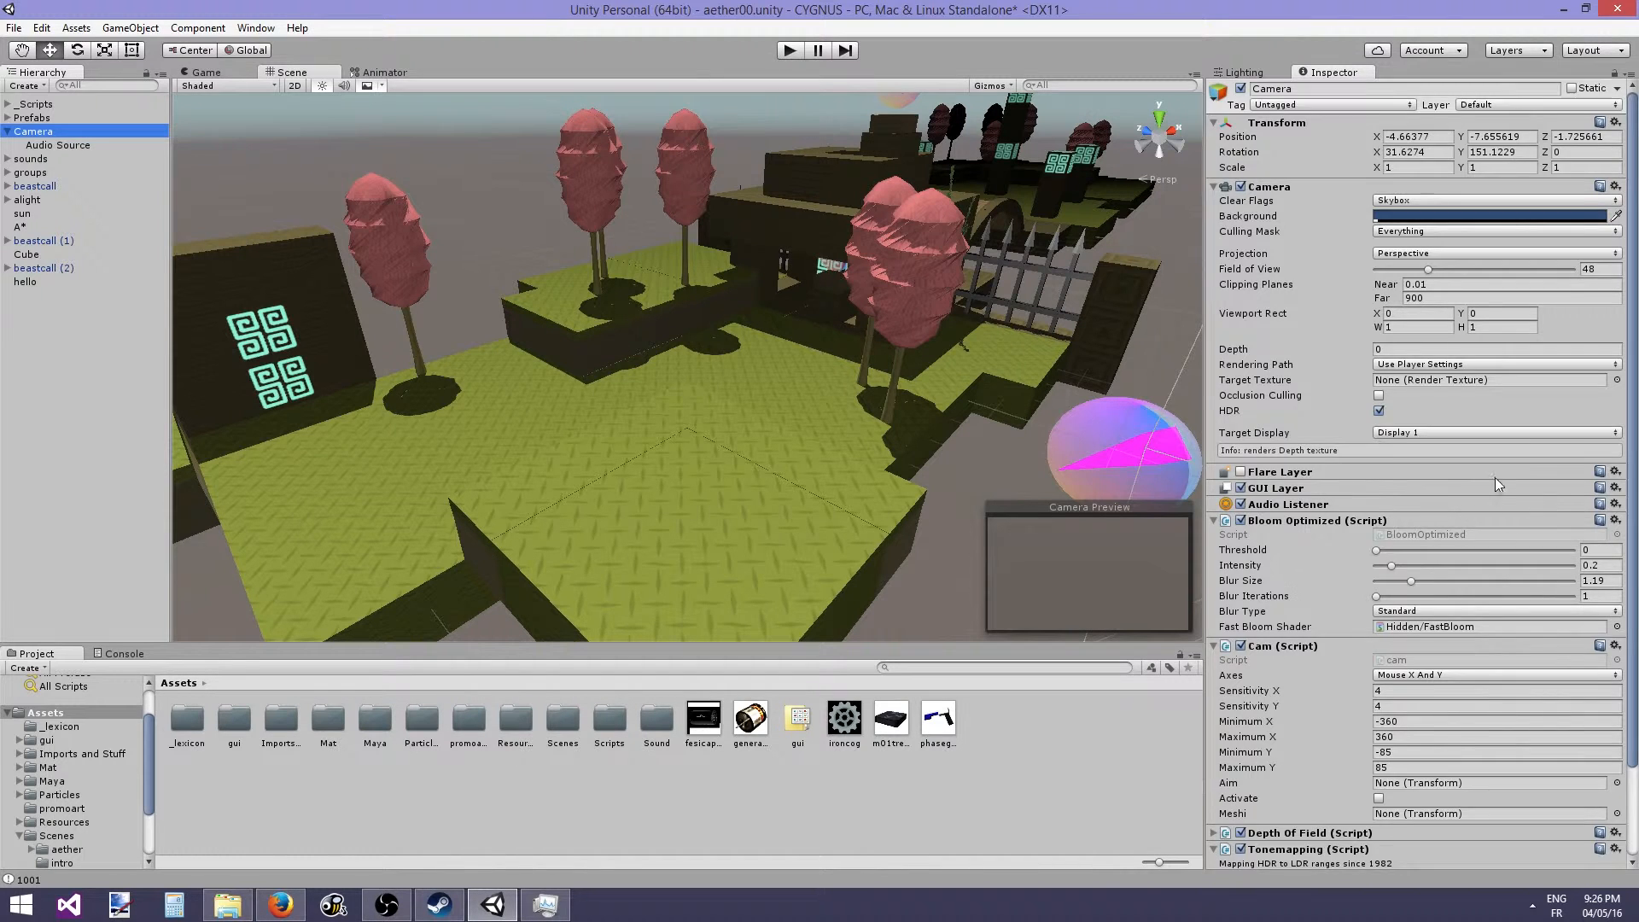
{"action": "scroll", "coordinate": [1357, 547], "scroll_direction": "down", "scroll_amount": 3}
{"action": "left_click", "coordinate": [1314, 417]}
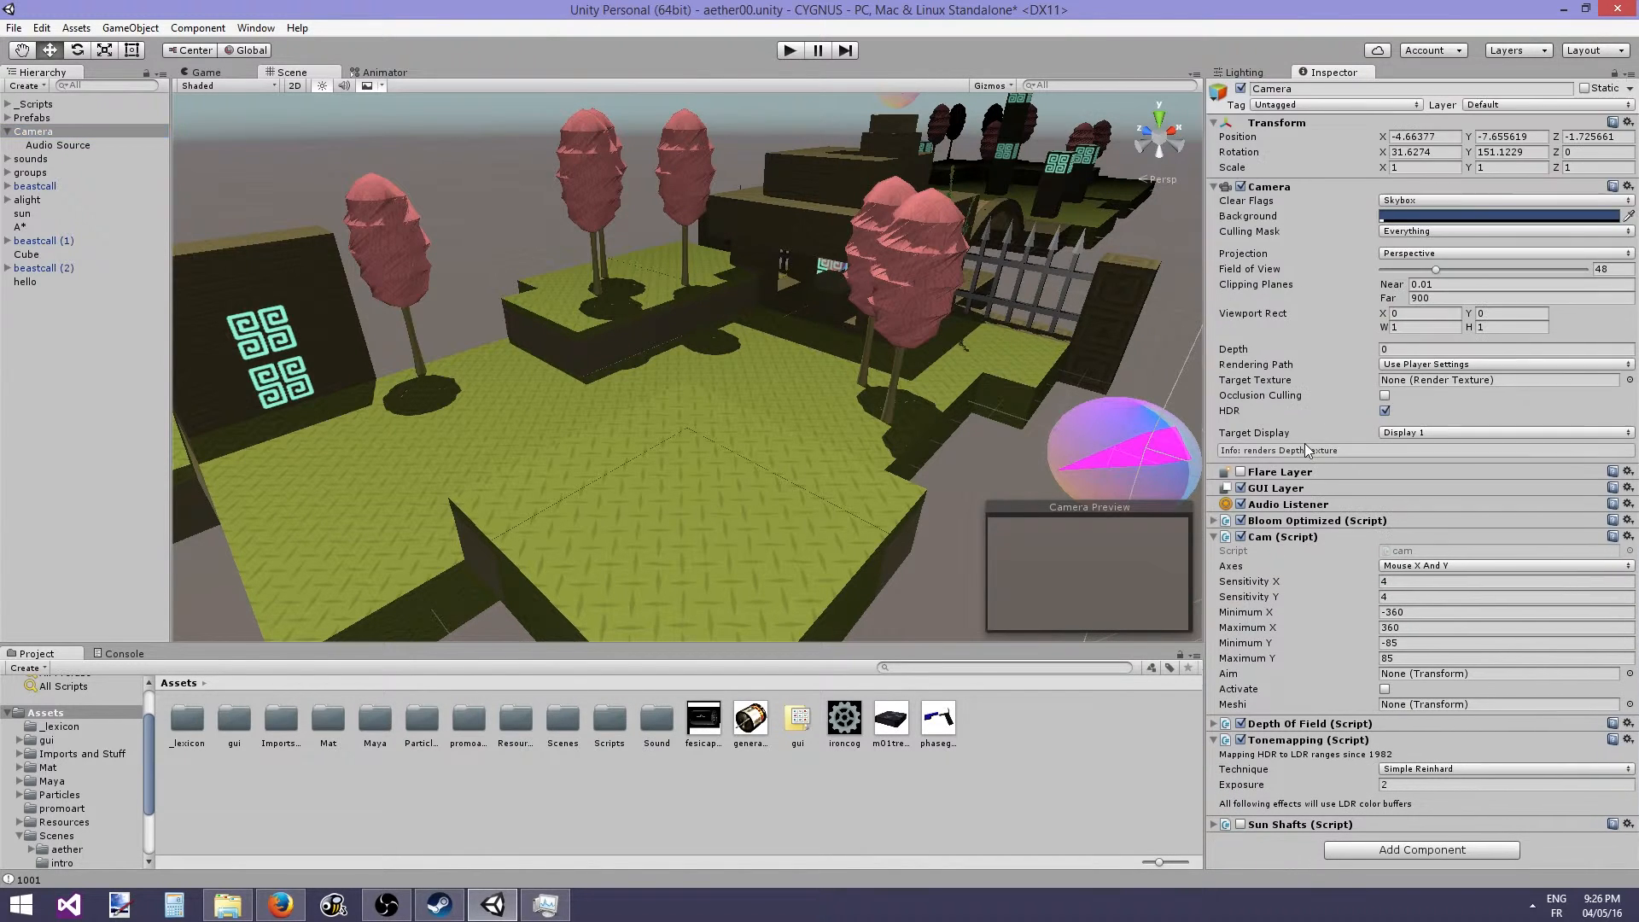
{"action": "left_click", "coordinate": [1289, 537]}
{"action": "left_click", "coordinate": [1294, 570]}
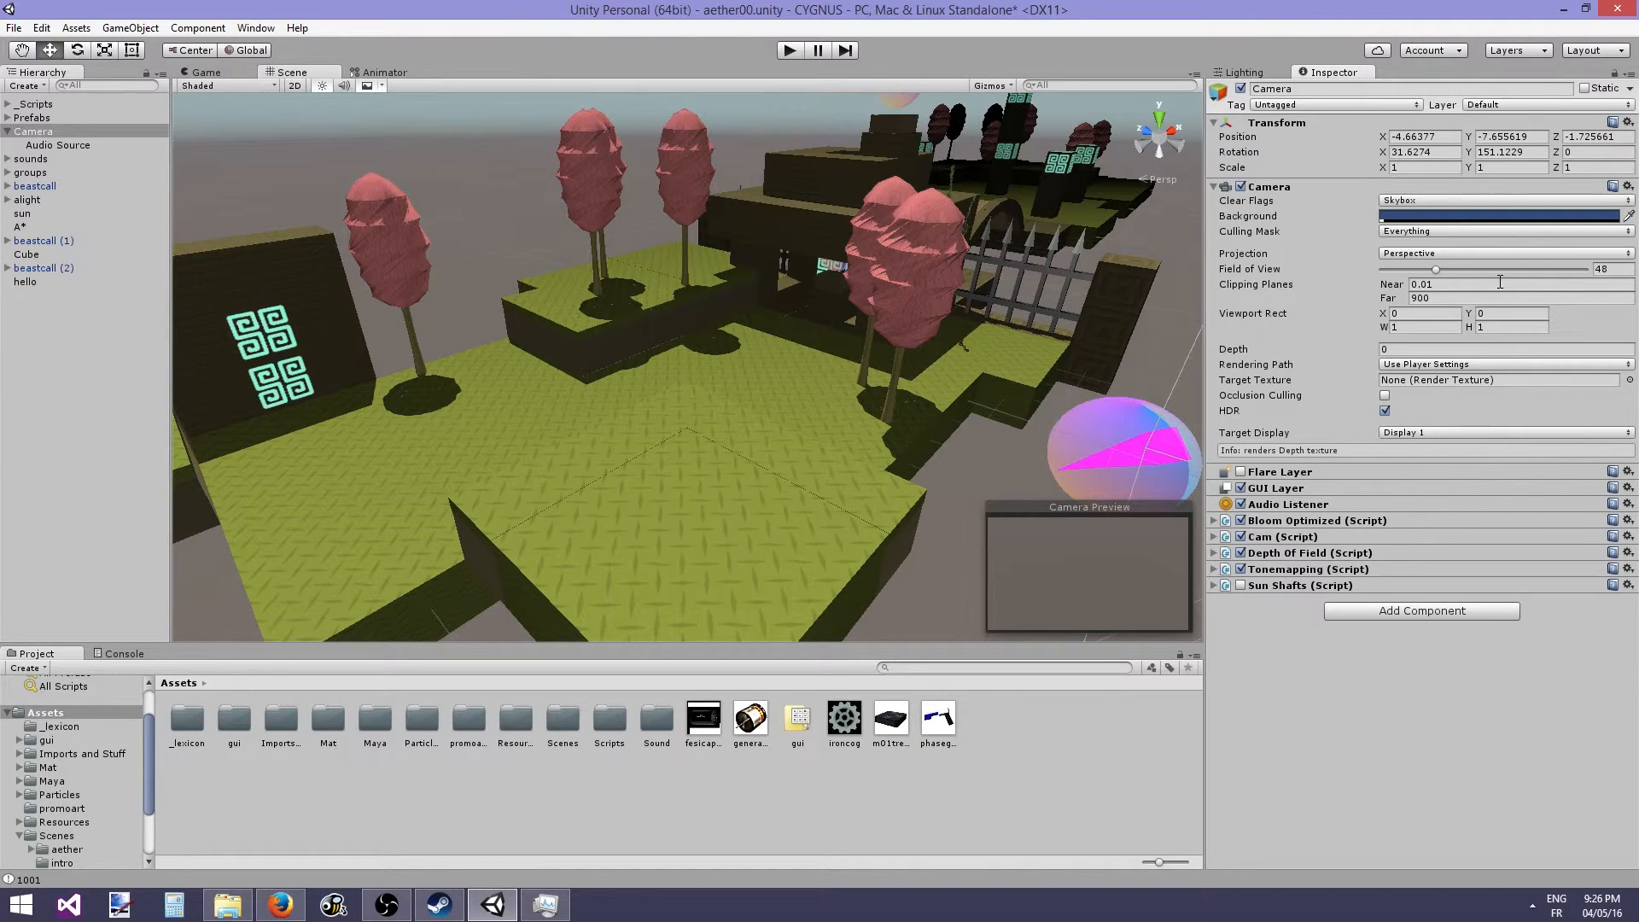
- Open the camera's Projection options and keep Perspective
{"action": "left_click", "coordinate": [1408, 254]}
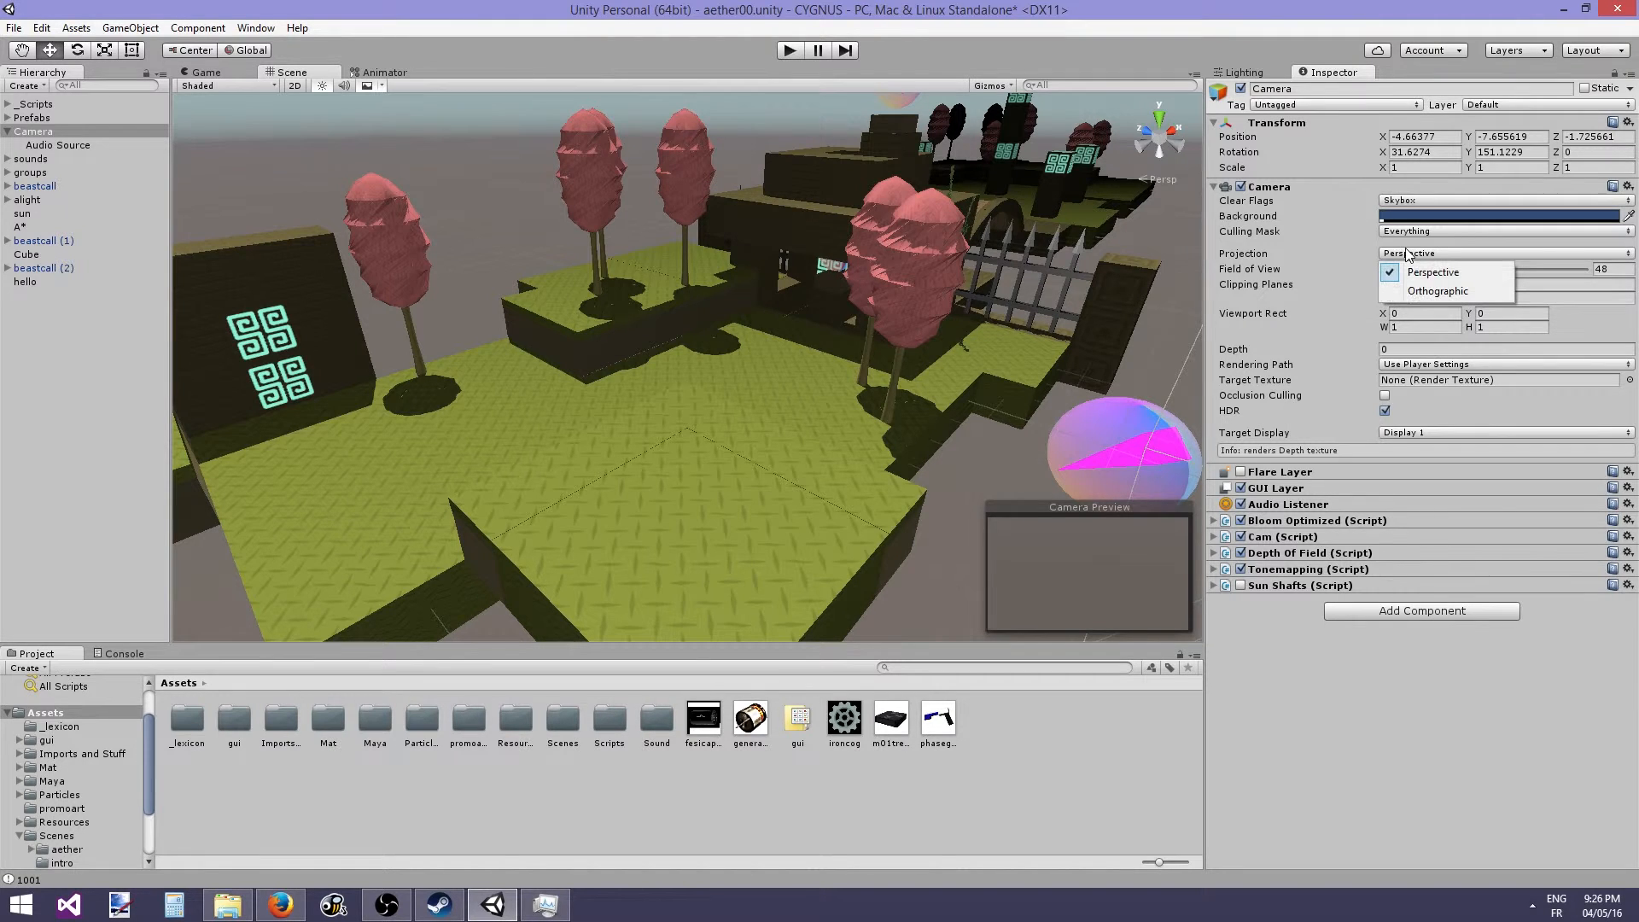
{"action": "left_click", "coordinate": [1401, 249]}
{"action": "left_click", "coordinate": [1404, 256]}
- Disable the Camera component and enable it again
{"action": "left_click", "coordinate": [1308, 273]}
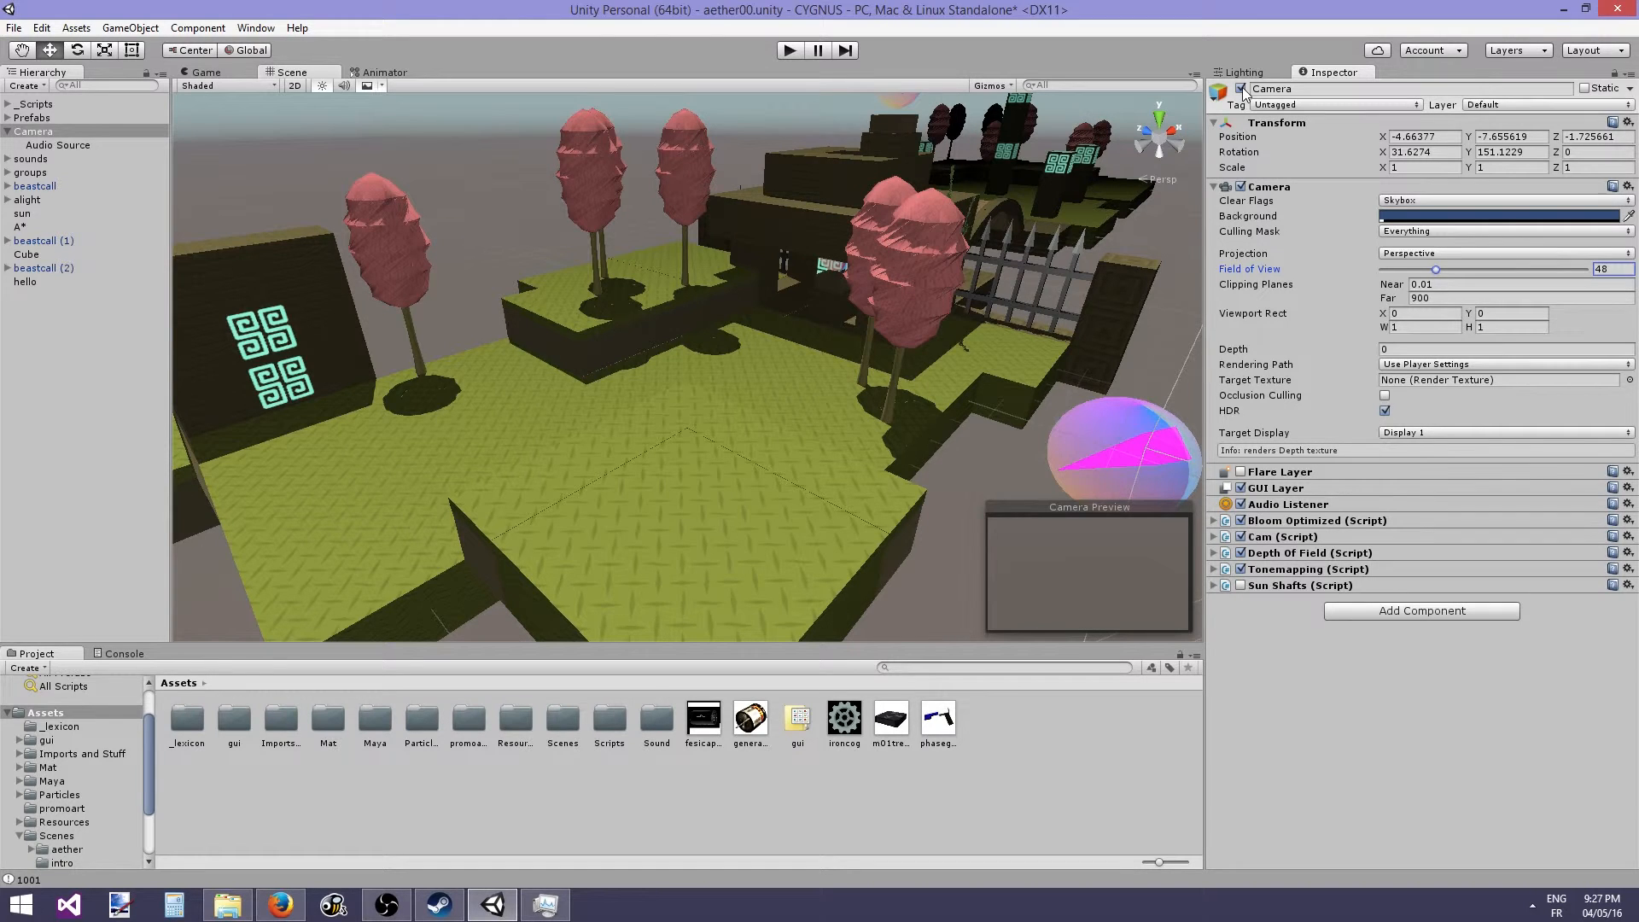
{"action": "left_click", "coordinate": [1241, 187]}
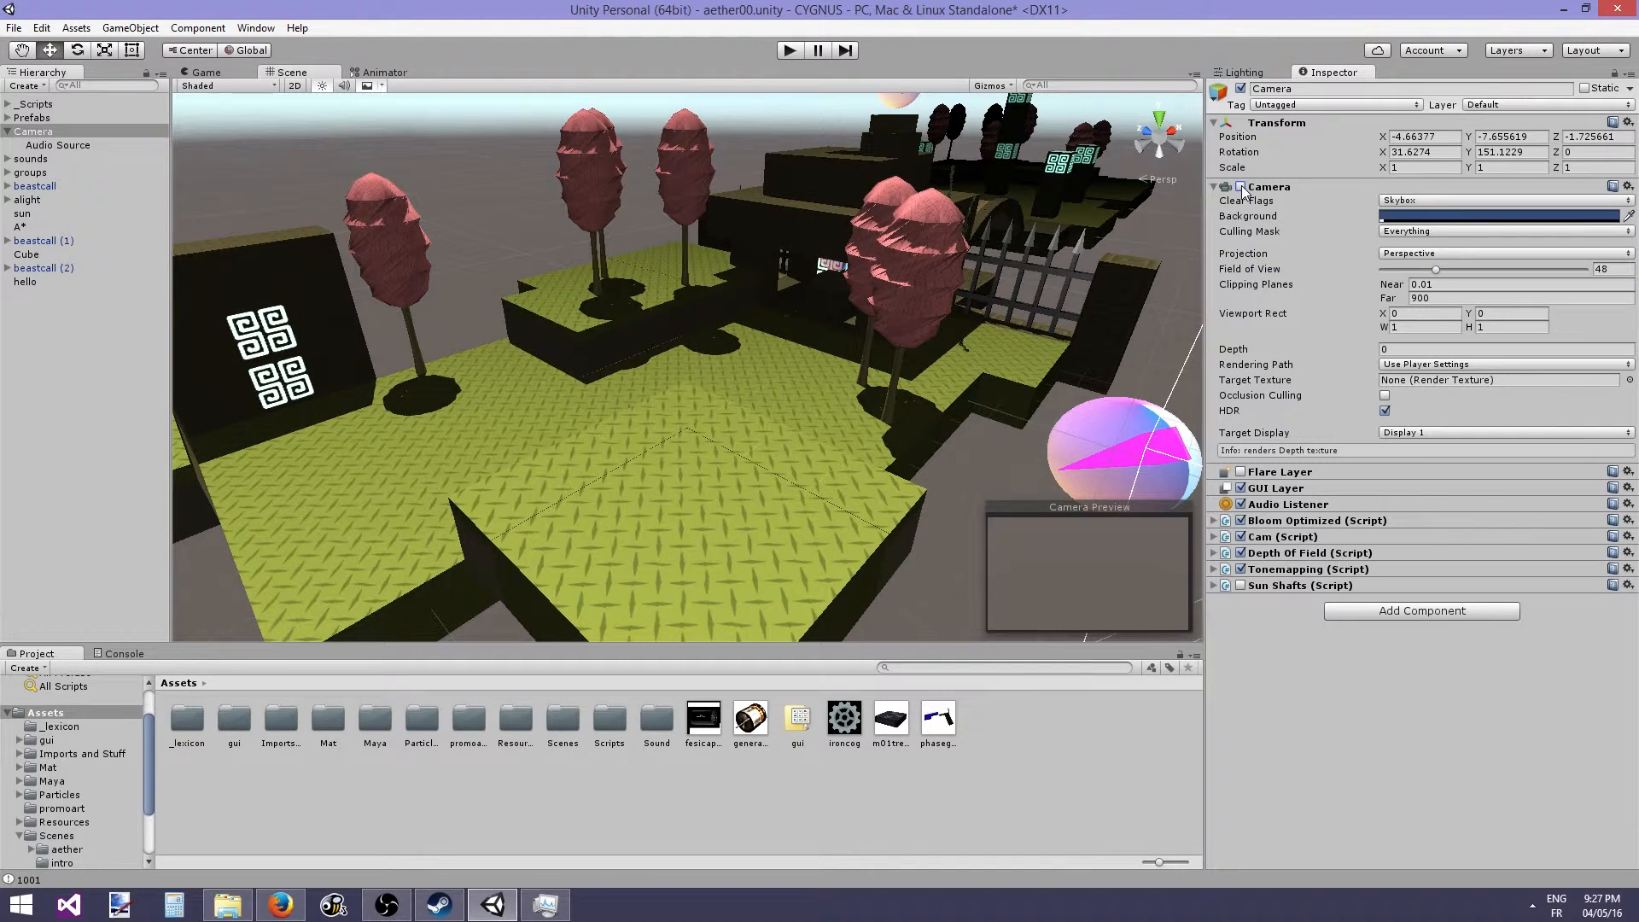
{"action": "left_click", "coordinate": [1241, 187]}
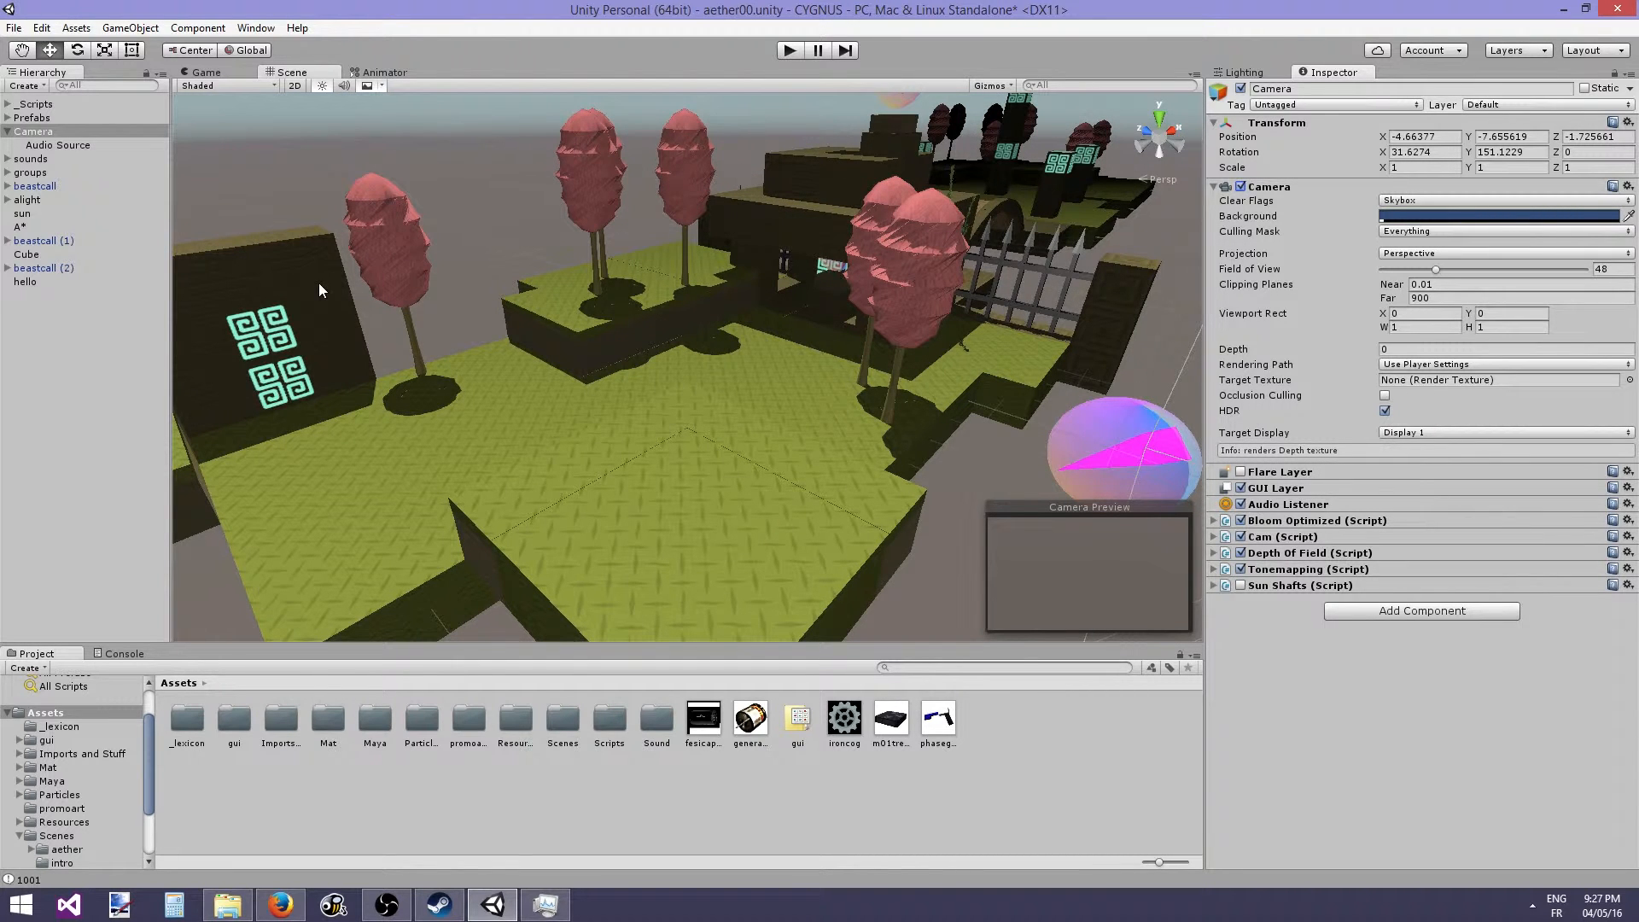
- Enter Play mode and disable the Camera component while the game runs
{"action": "left_click", "coordinate": [789, 50]}
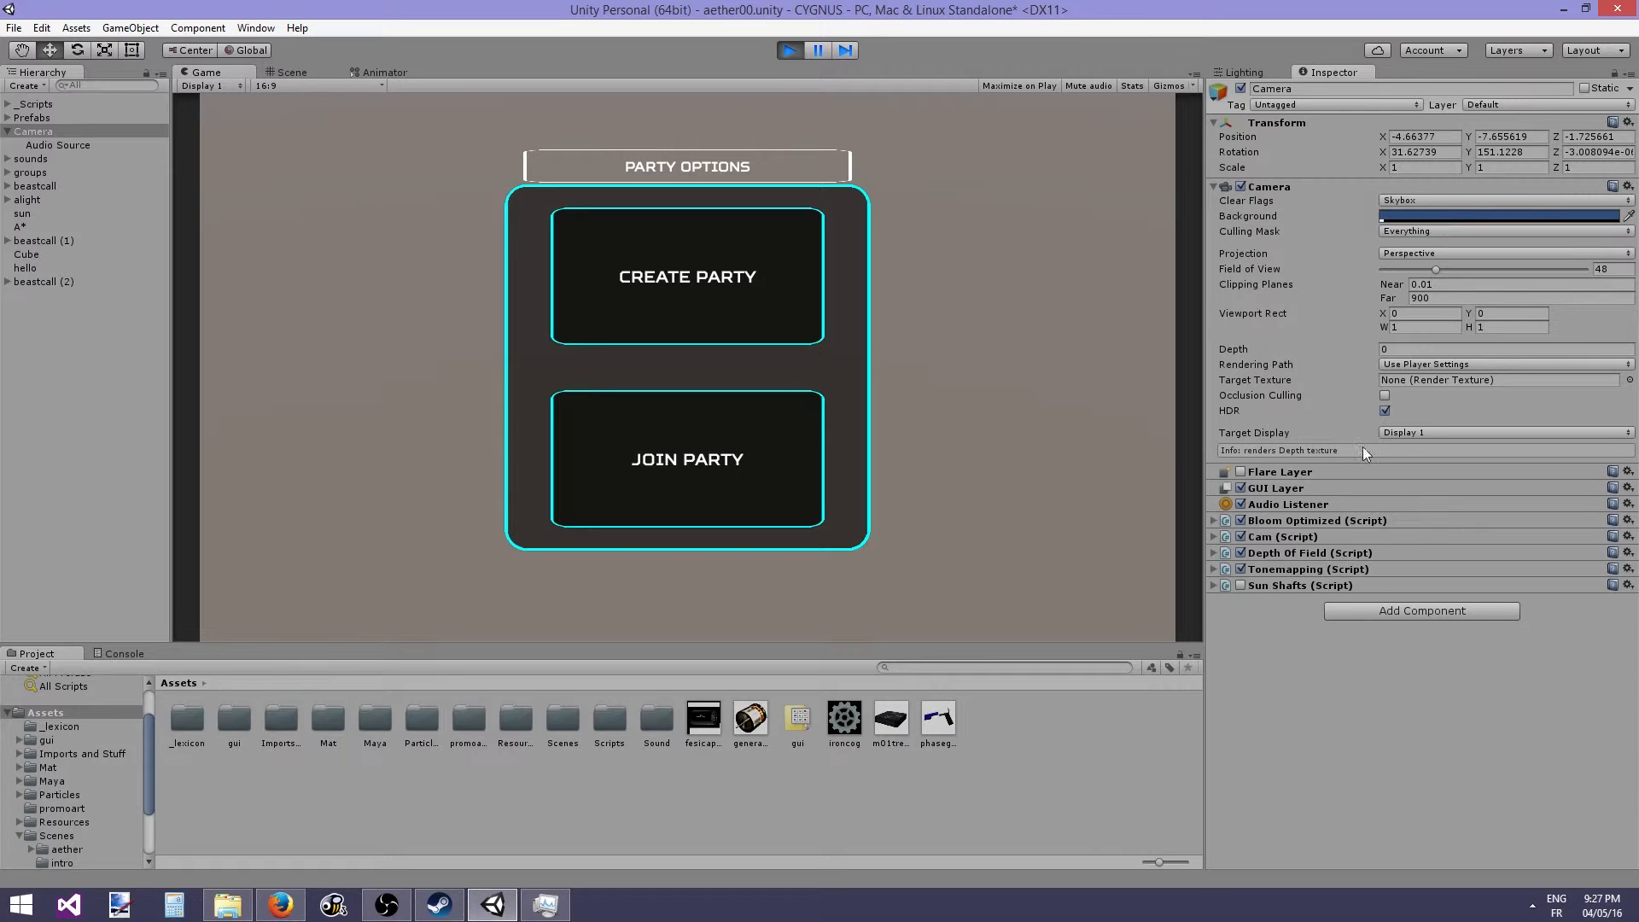
{"action": "left_click", "coordinate": [1239, 186]}
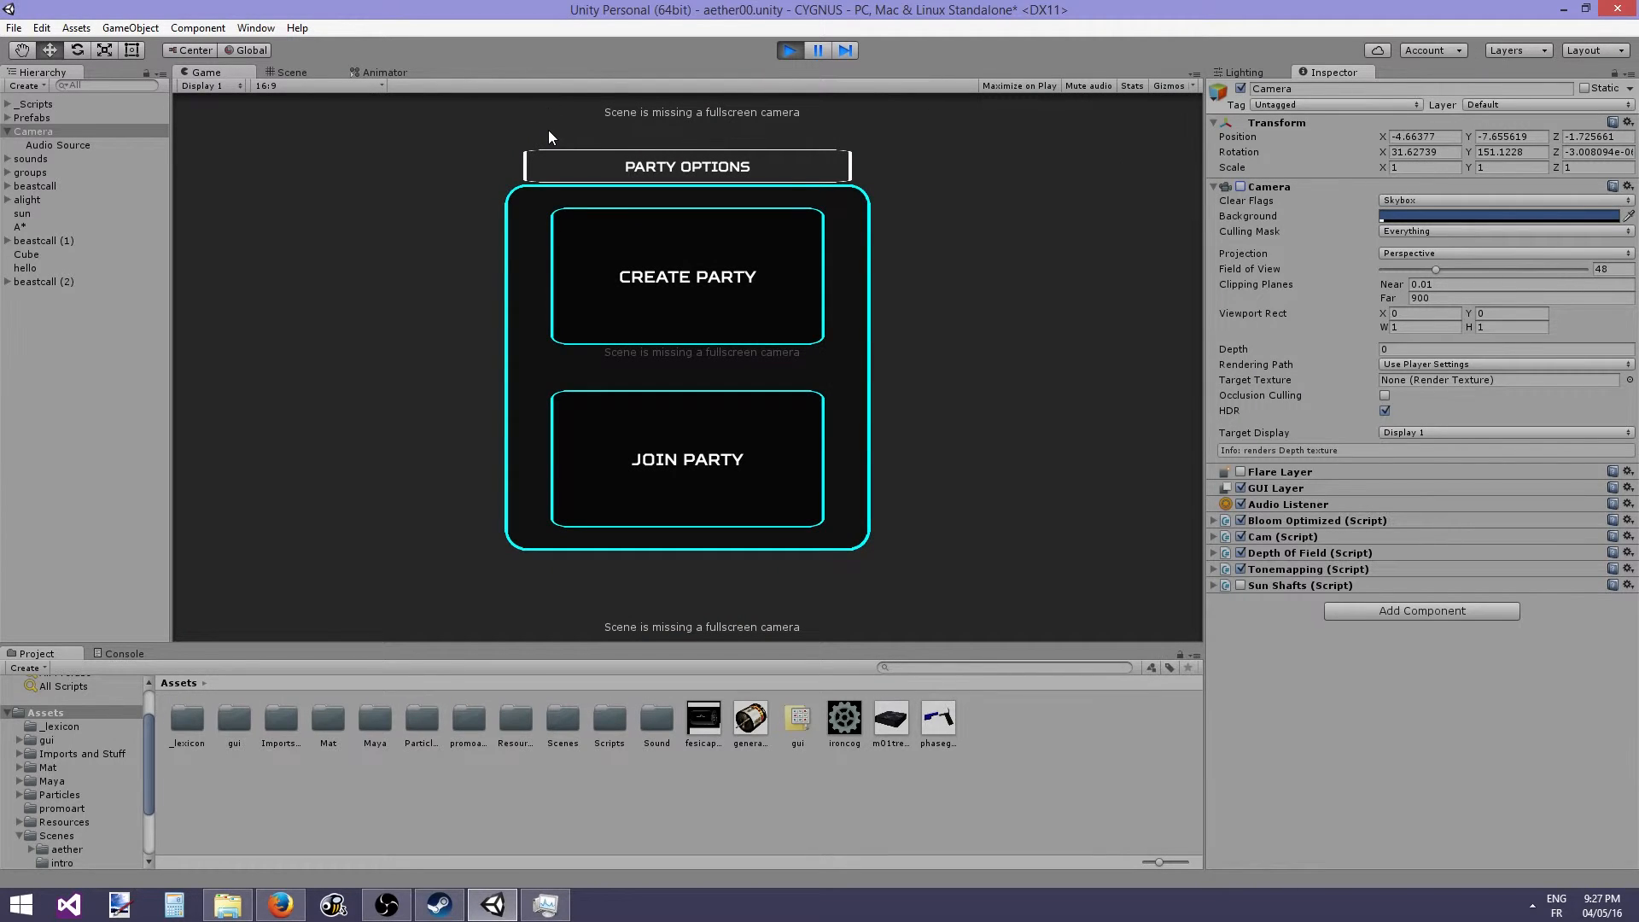
- Create a party named ESESE from the running game's Party Options menu
{"action": "left_click", "coordinate": [598, 256]}
{"action": "left_click", "coordinate": [627, 386]}
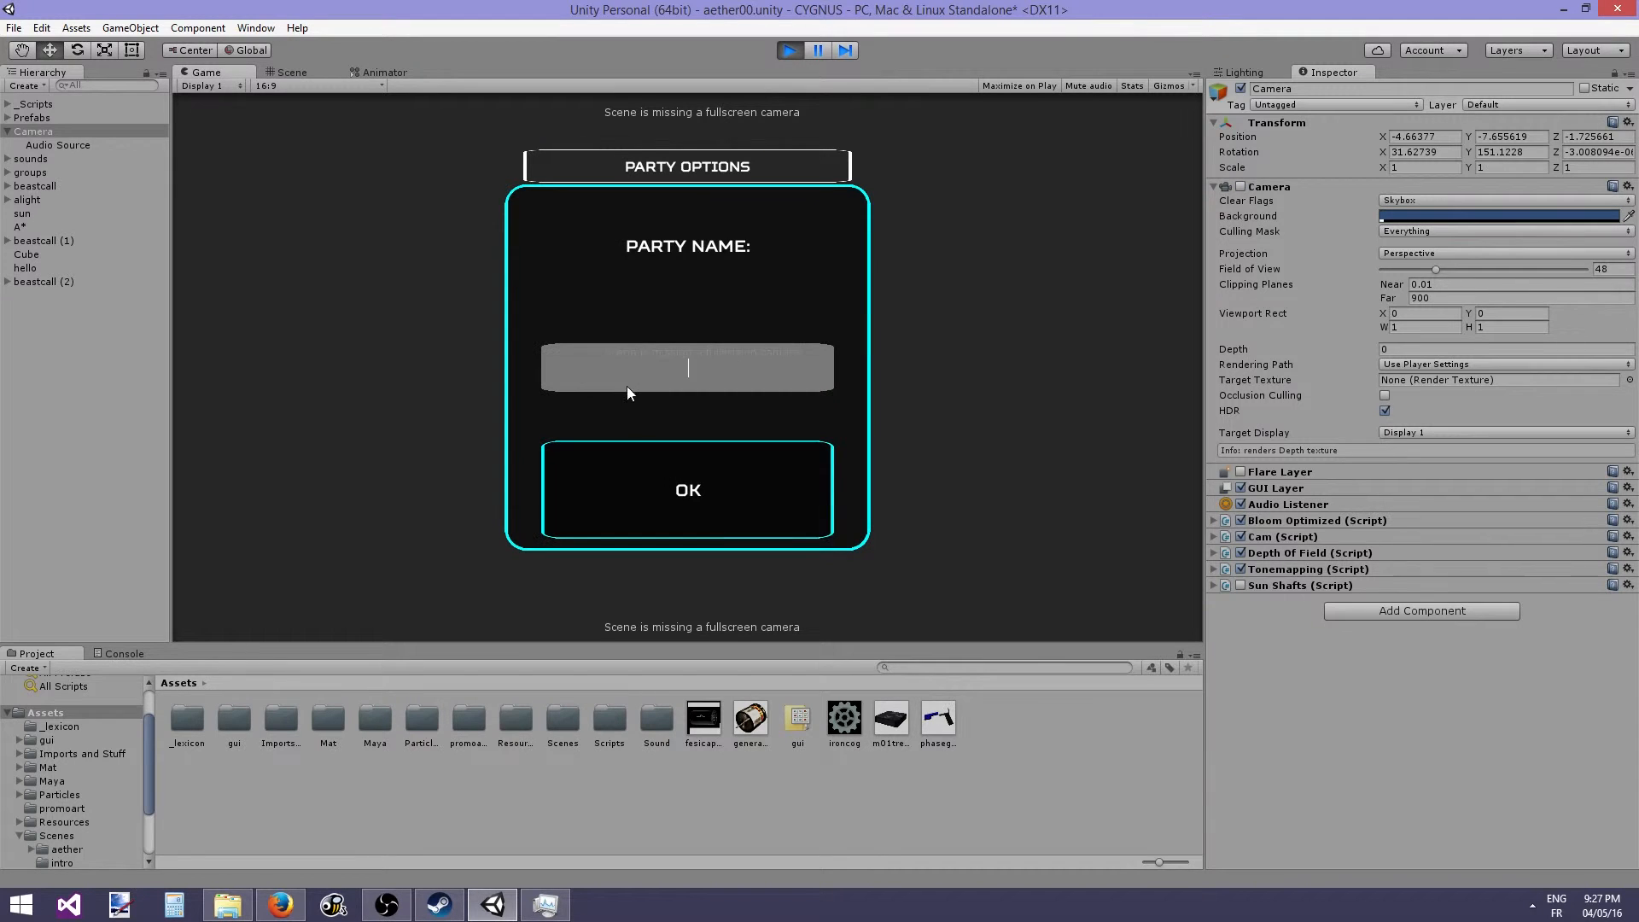
{"action": "type", "text": "ESESE"}
{"action": "left_click", "coordinate": [635, 486]}
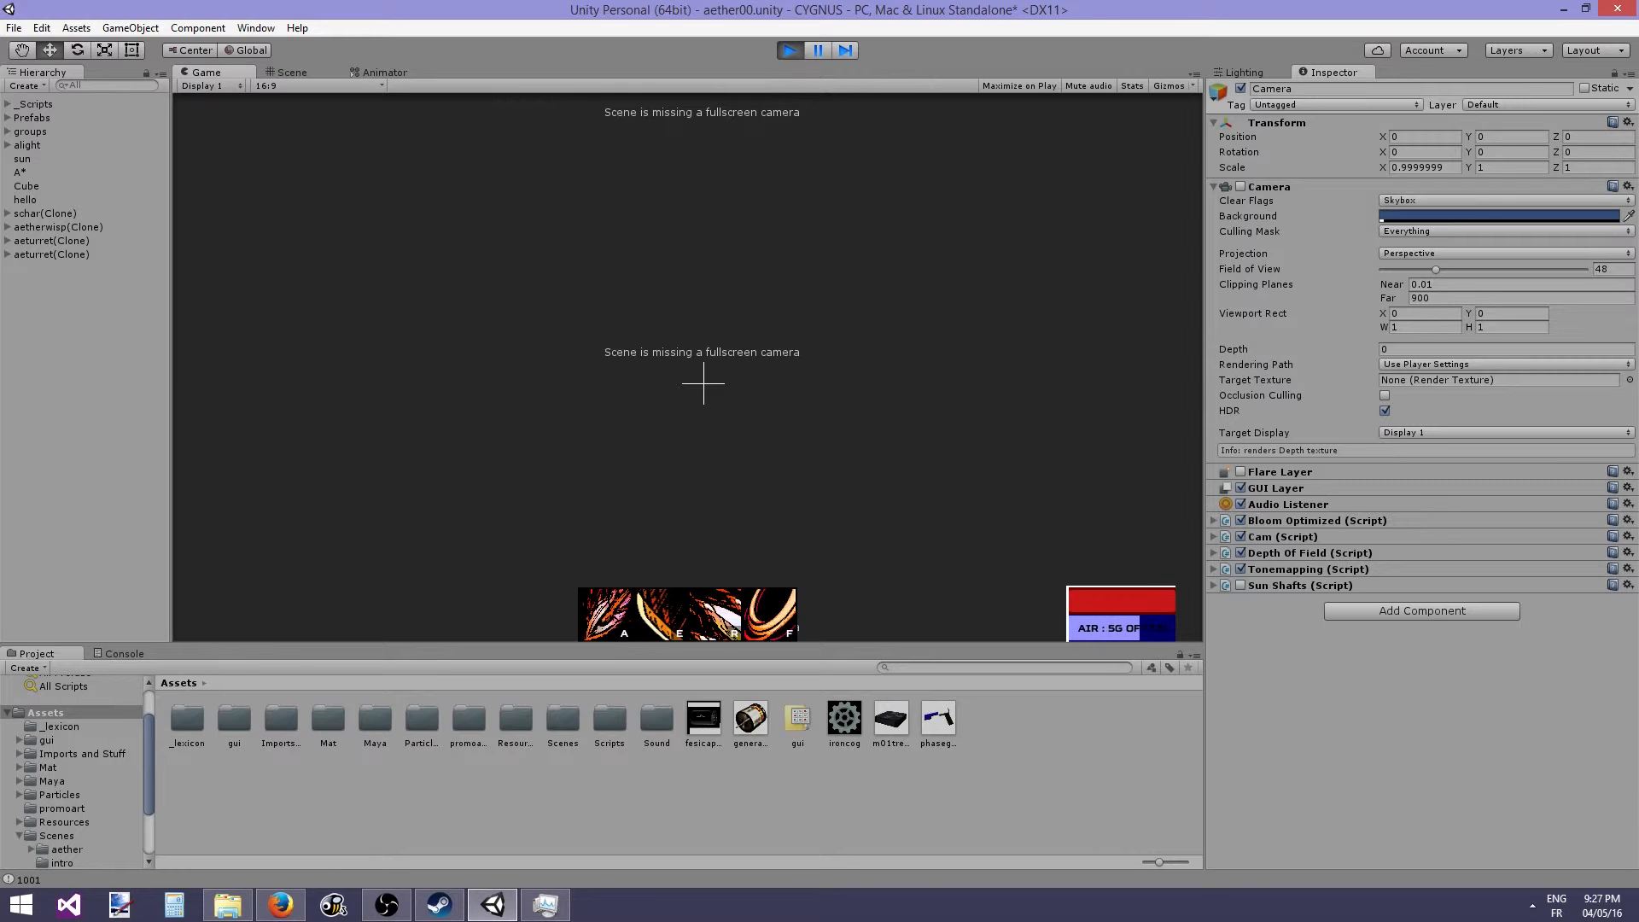
- Re-enable the Camera component while the game is running
{"action": "key", "text": "alt+Tab"}
{"action": "left_click", "coordinate": [1238, 188]}
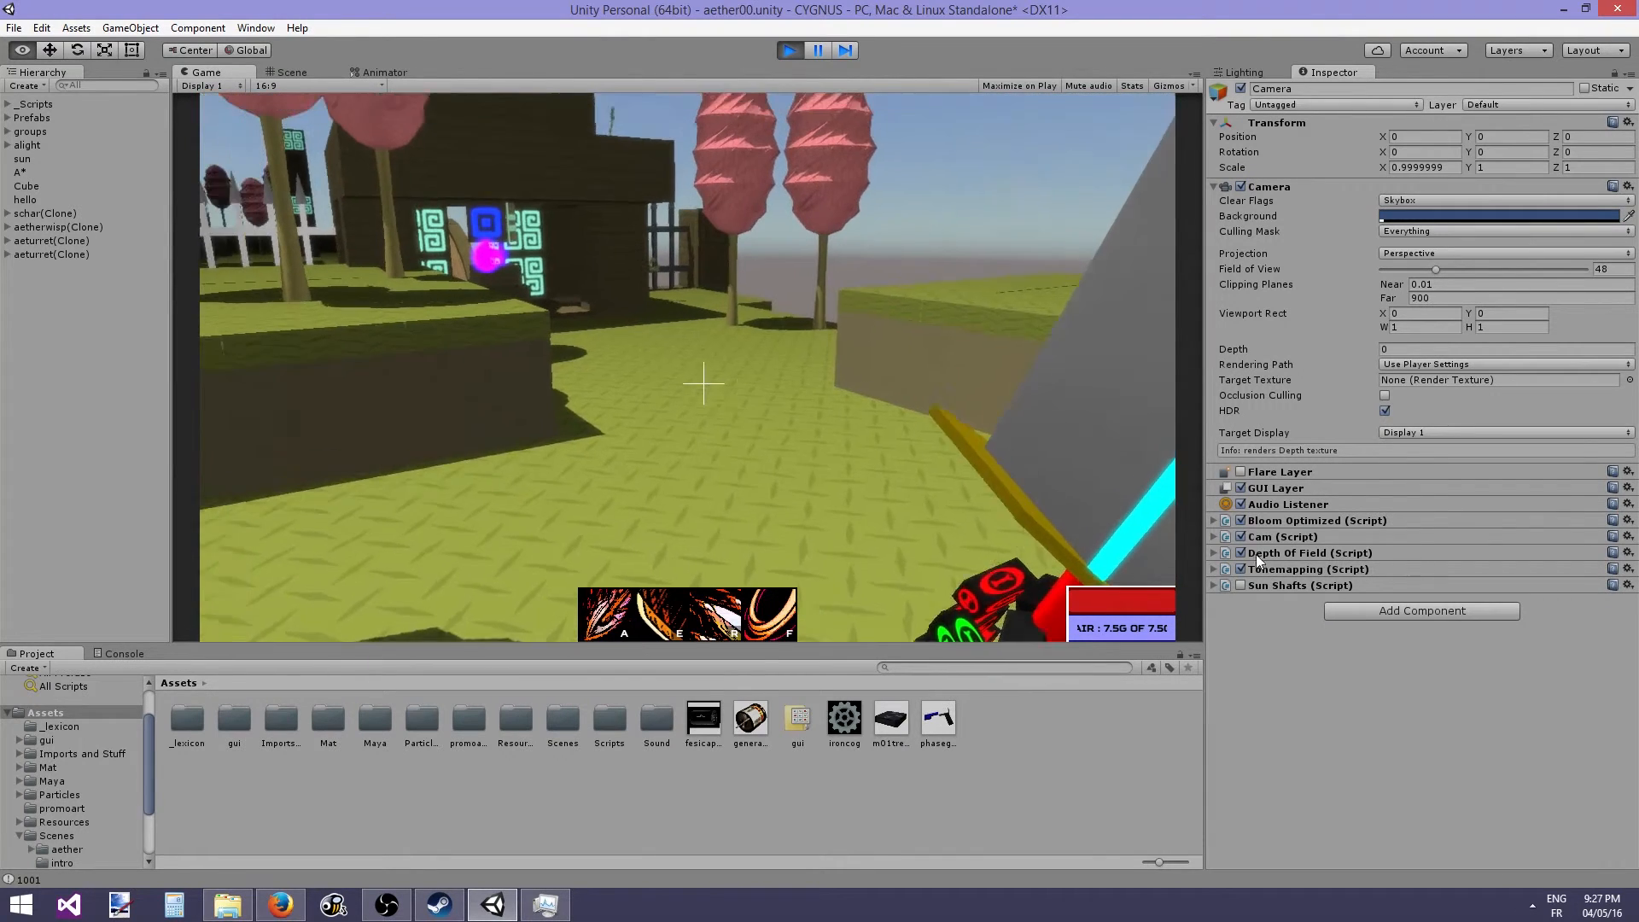
{"action": "key", "text": "alt+Tab"}
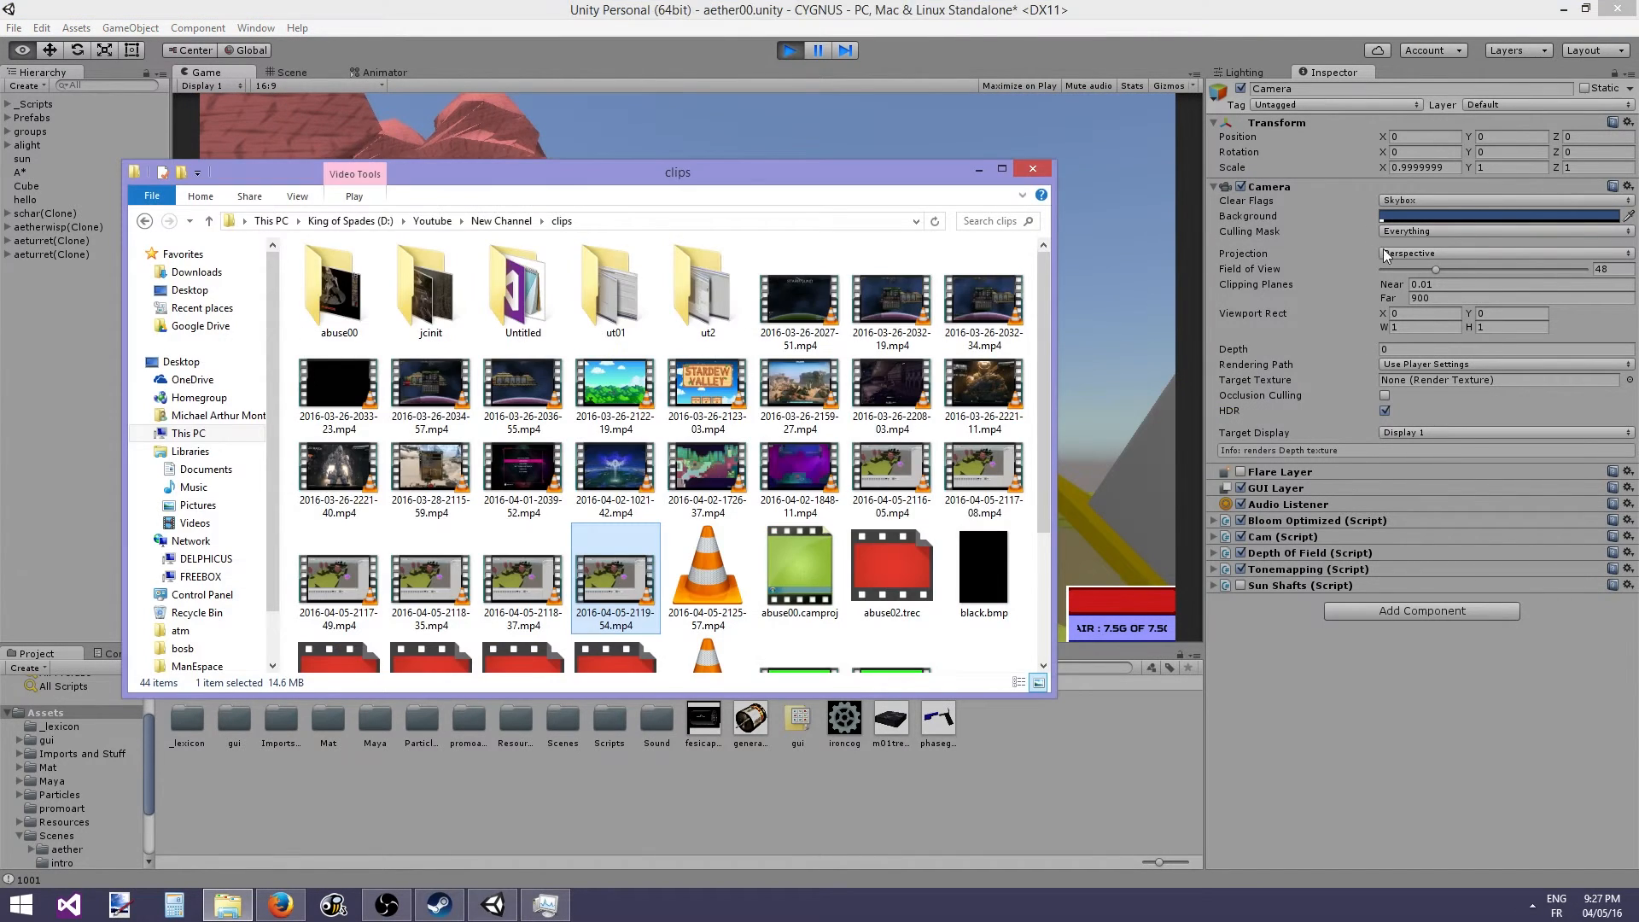
{"action": "left_click", "coordinate": [1243, 185]}
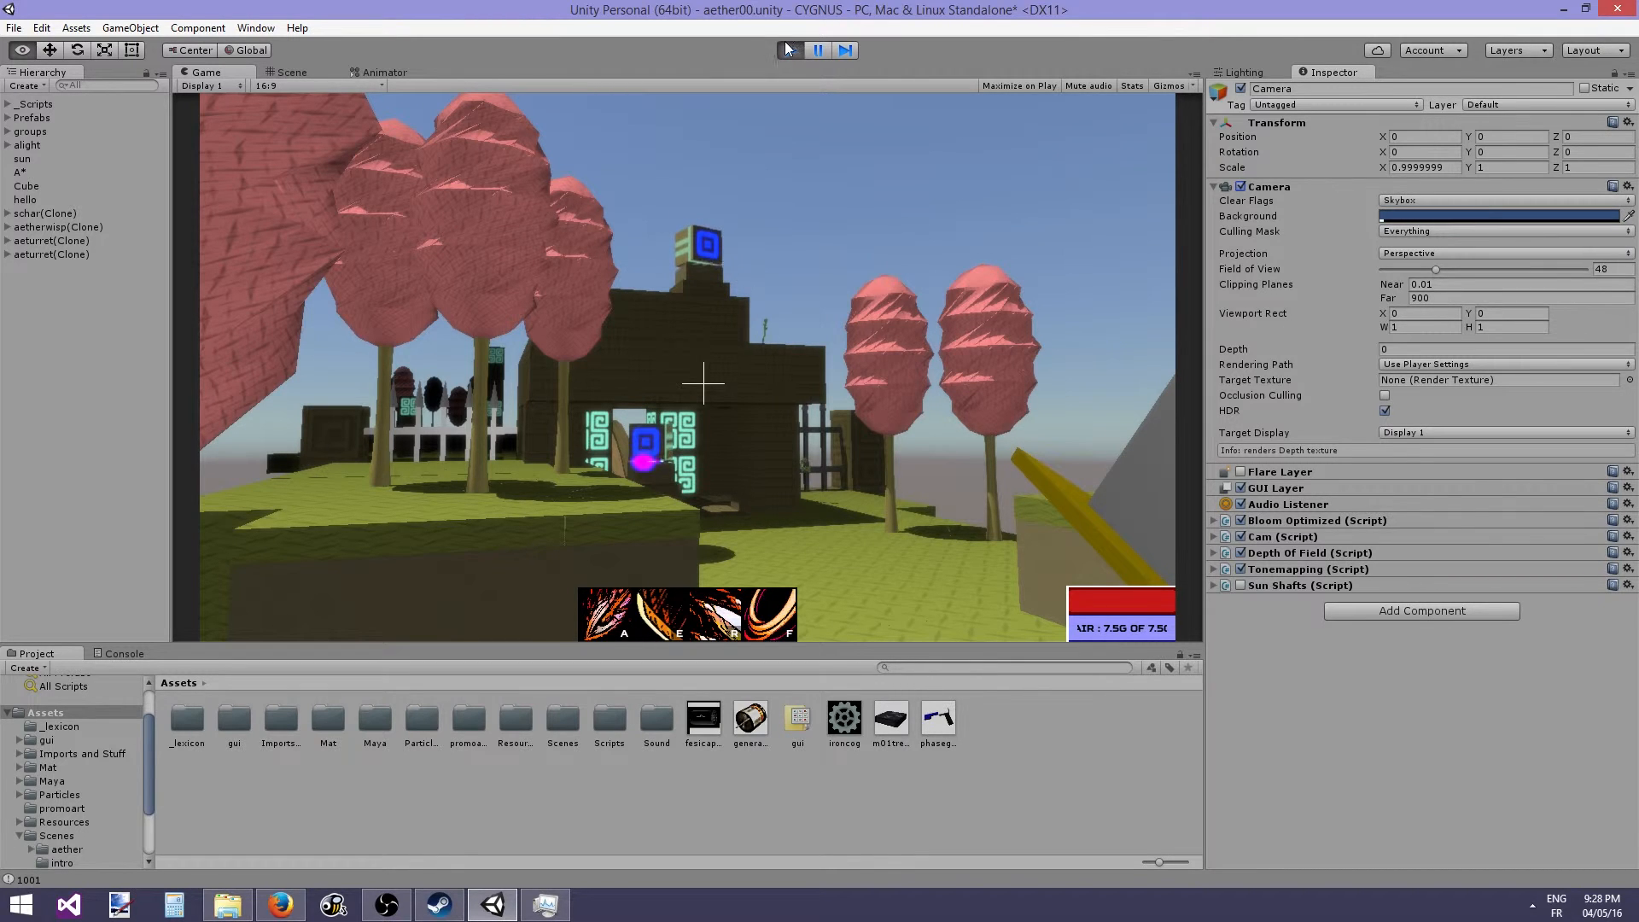
- Exit Play mode and disable the camera's Audio Listener component
{"action": "left_click", "coordinate": [791, 49]}
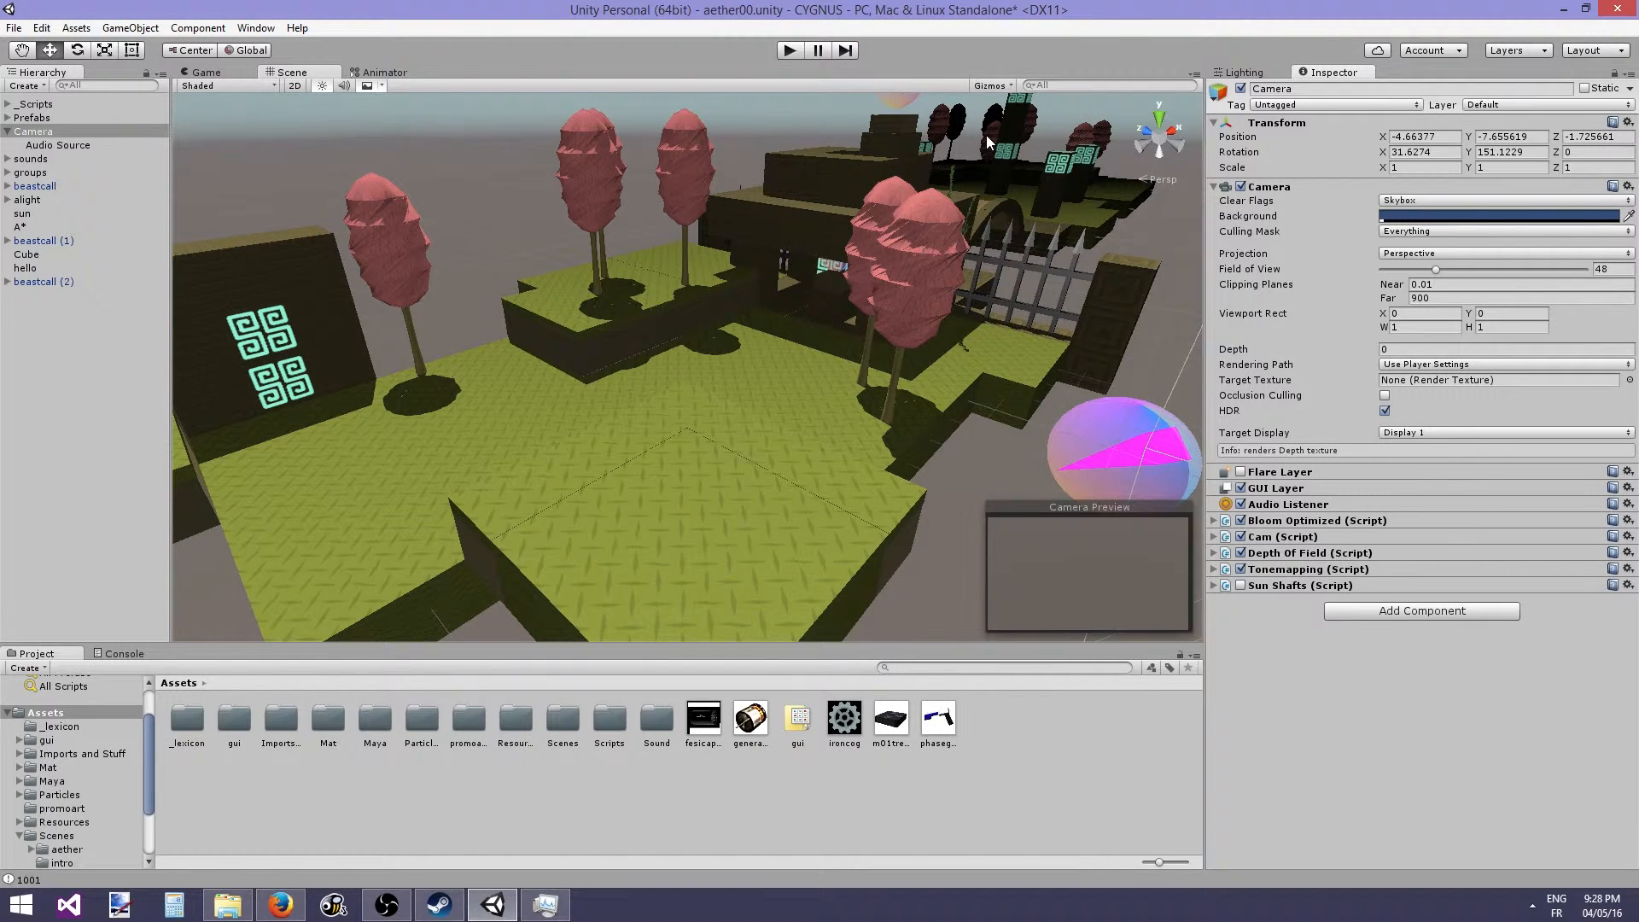
{"action": "left_click", "coordinate": [1240, 505]}
- Run the game again with the Console showing, and choose Create Party in the game menu
{"action": "left_click", "coordinate": [788, 52]}
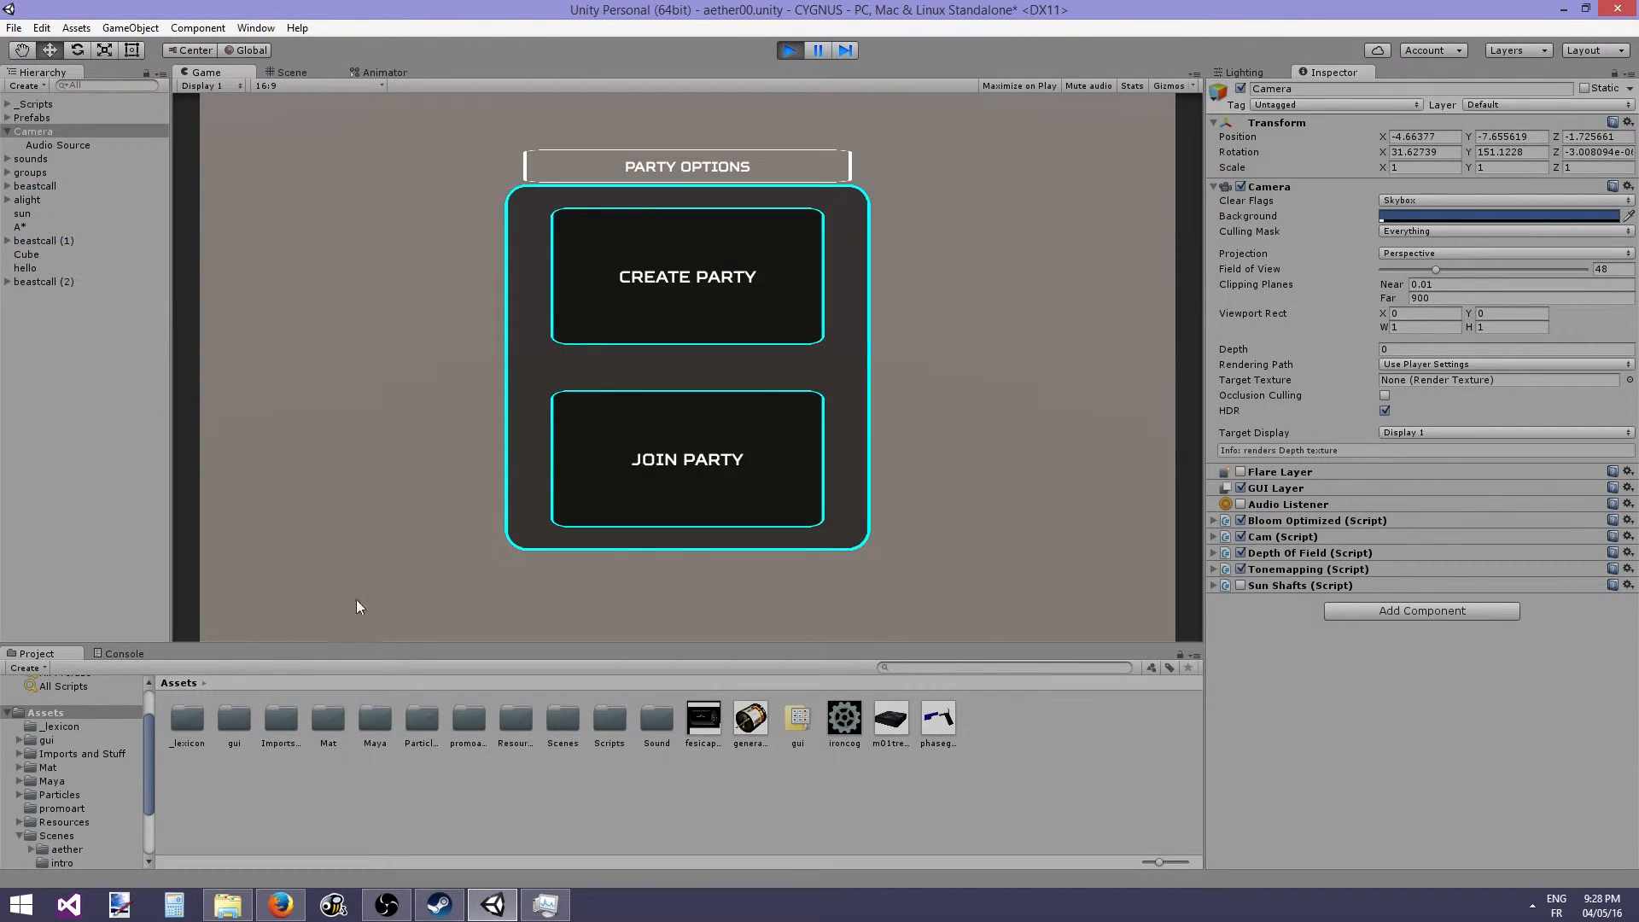
{"action": "left_click", "coordinate": [122, 652]}
{"action": "left_click", "coordinate": [696, 334]}
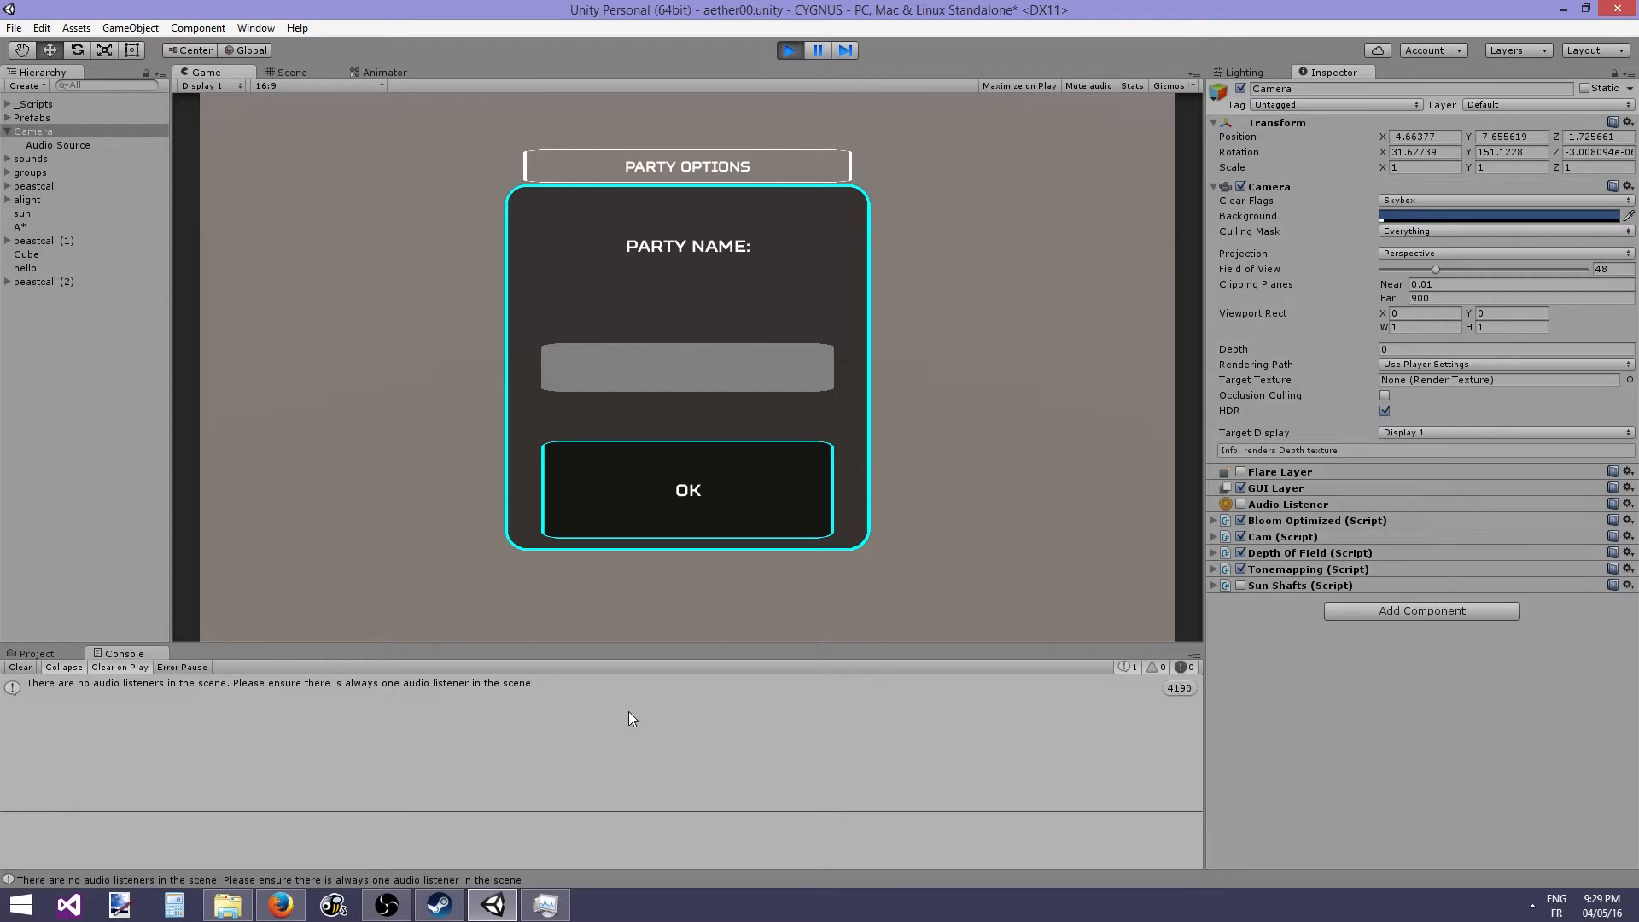
- Re-enable the Audio Listener component and restart Play mode
{"action": "left_click", "coordinate": [1240, 505]}
{"action": "left_click", "coordinate": [783, 50]}
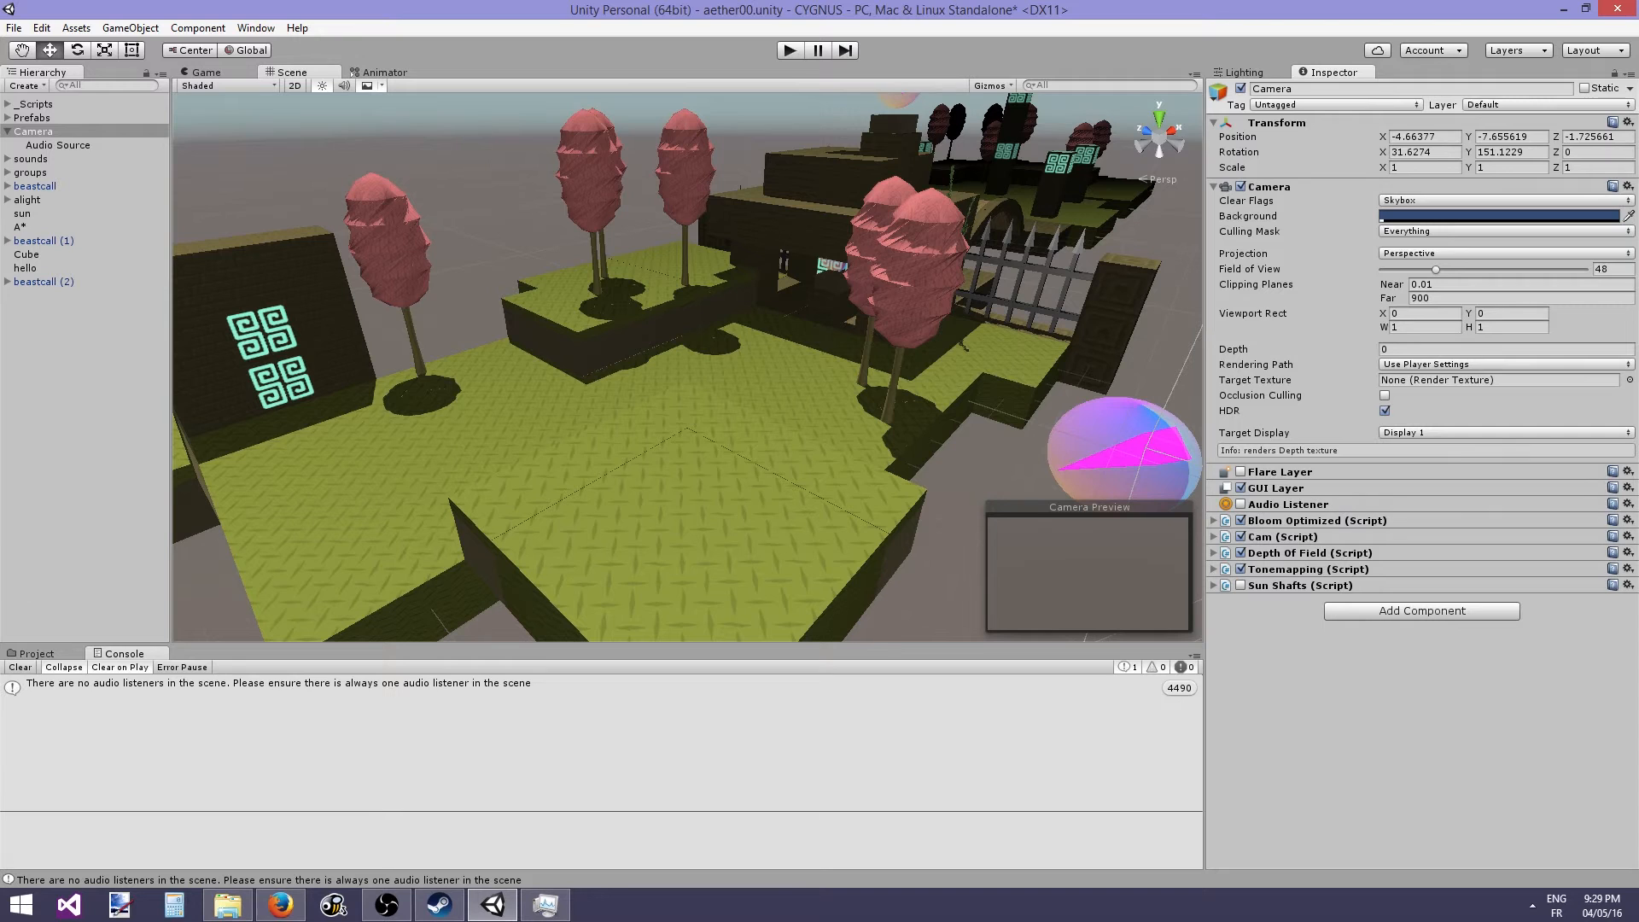
{"action": "left_click", "coordinate": [785, 50]}
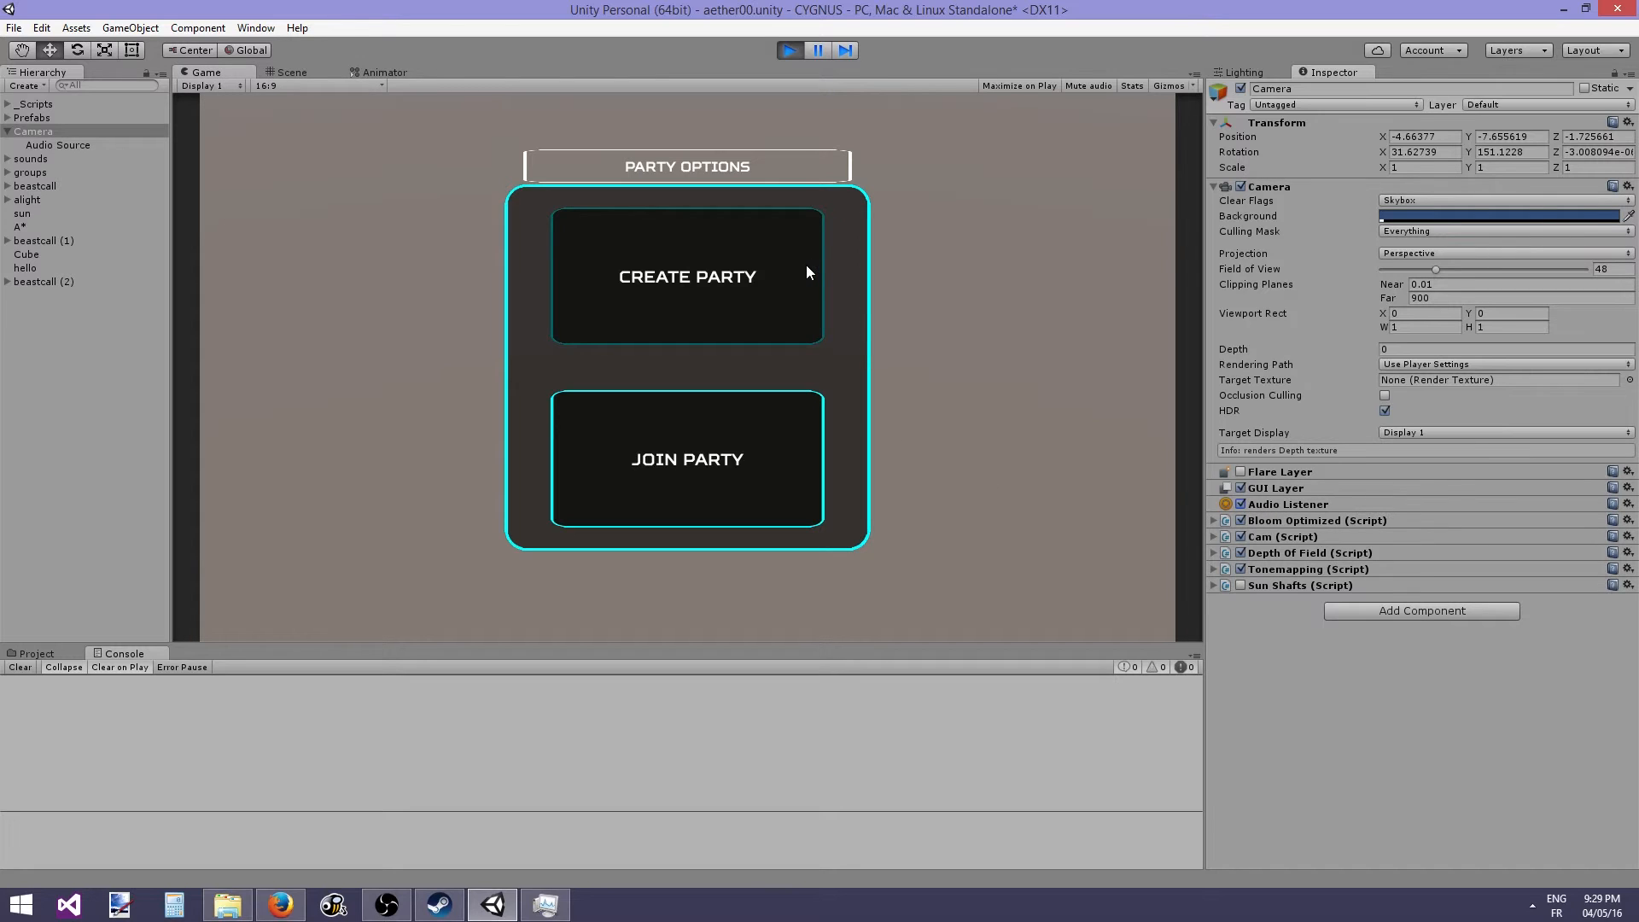
- Create a party named EAEAAE in the running game
{"action": "left_click", "coordinate": [755, 273]}
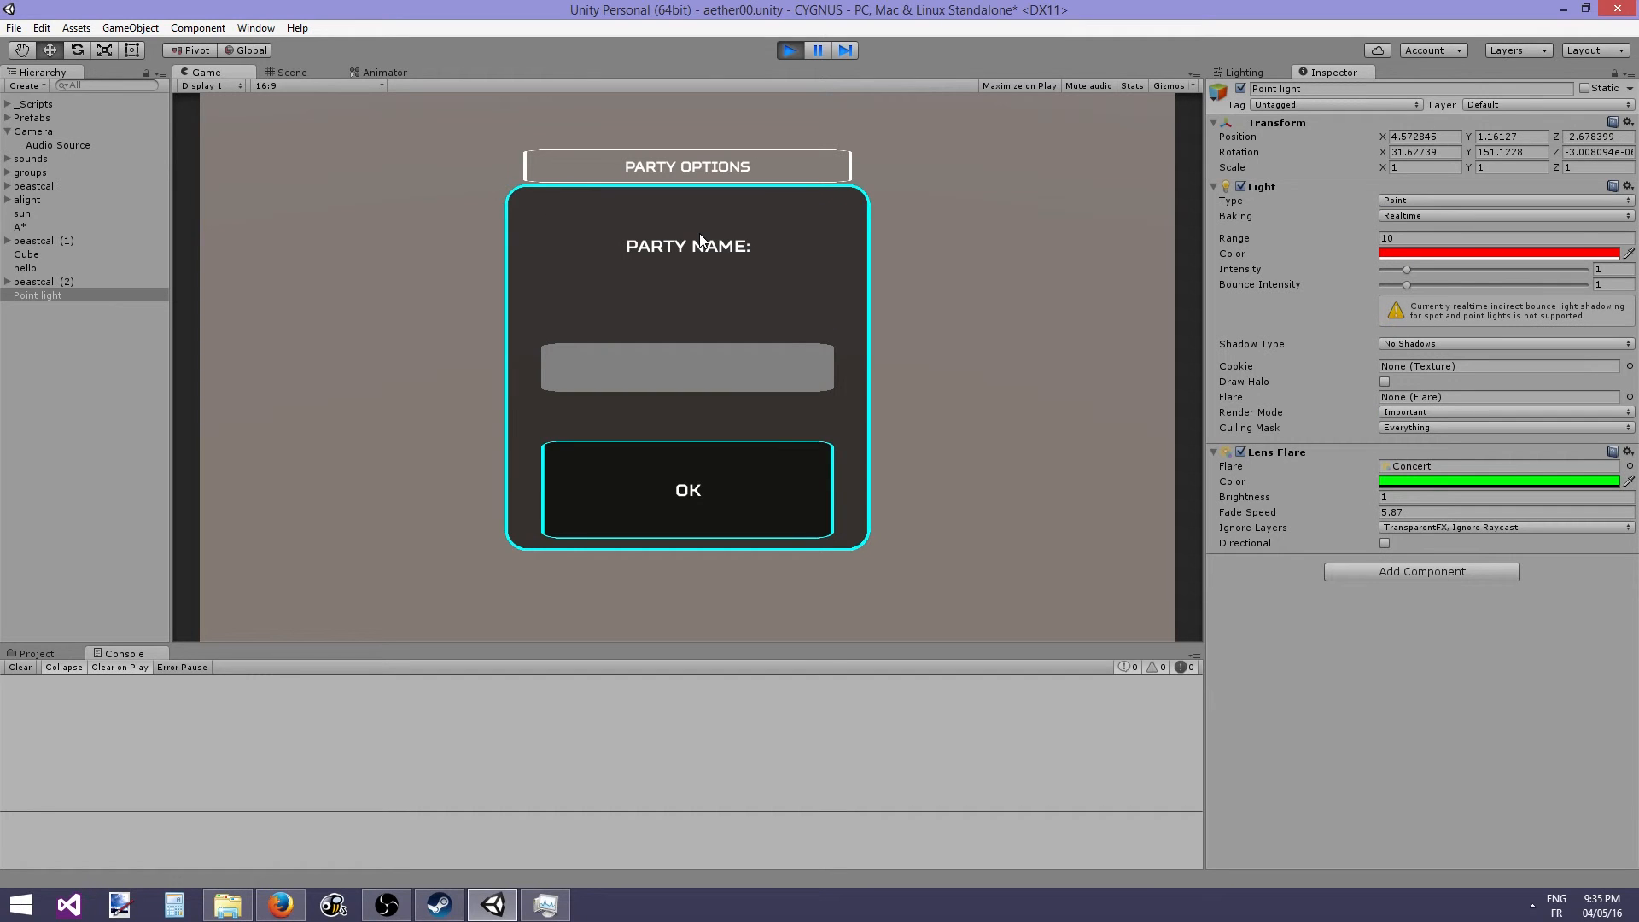
{"action": "left_click", "coordinate": [601, 376]}
{"action": "type", "text": "EARAAE"}
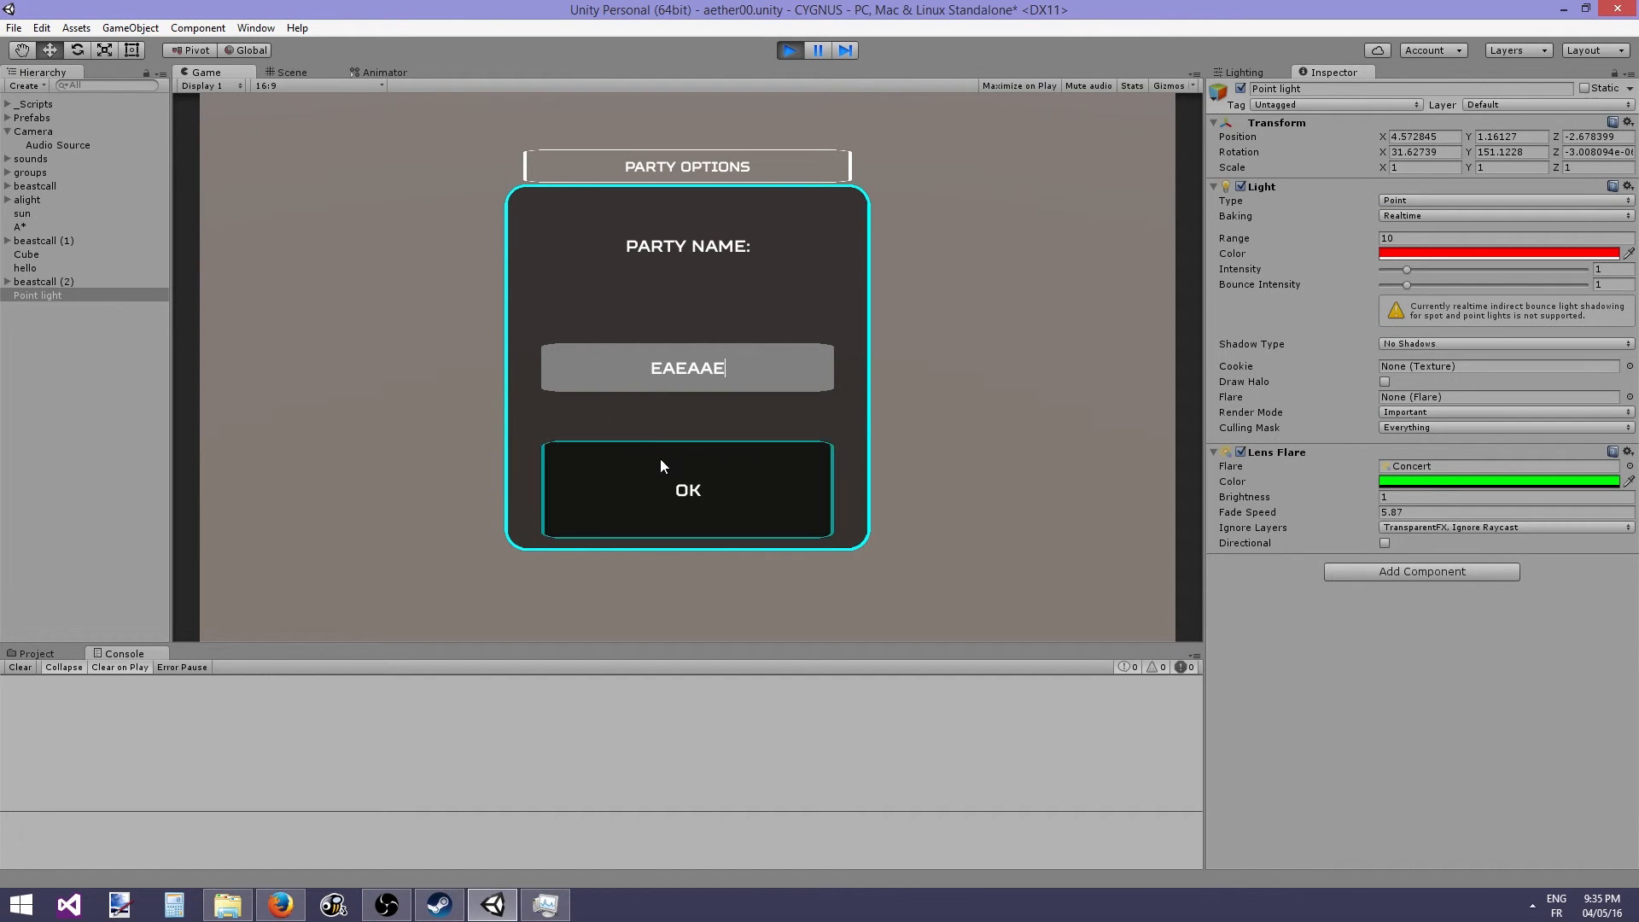
{"action": "left_click", "coordinate": [661, 461]}
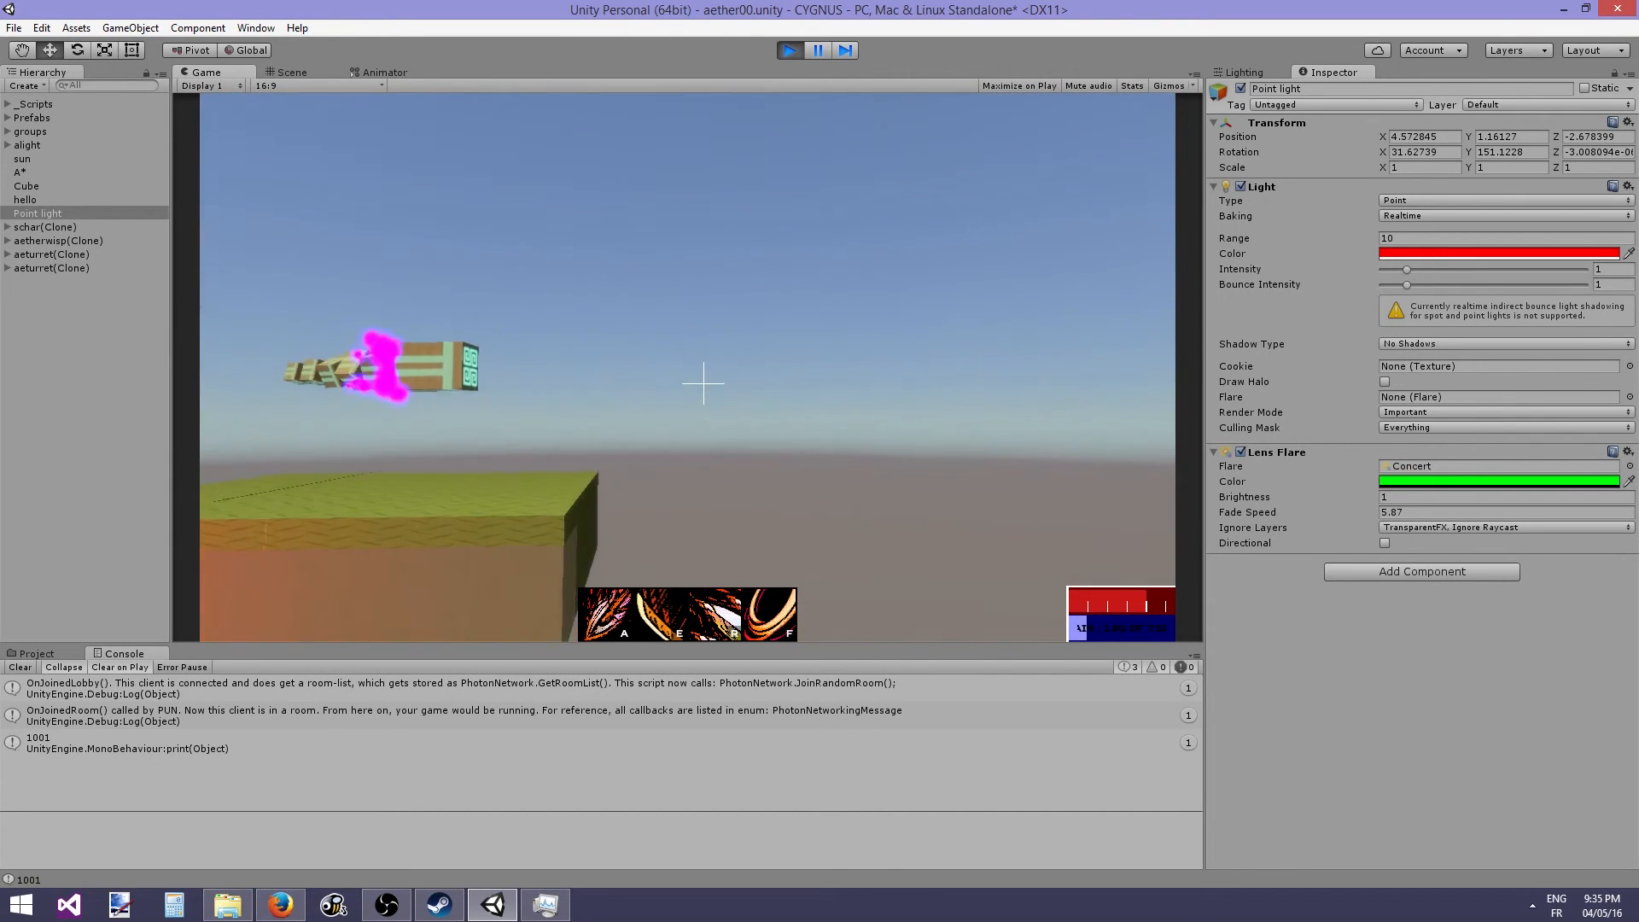